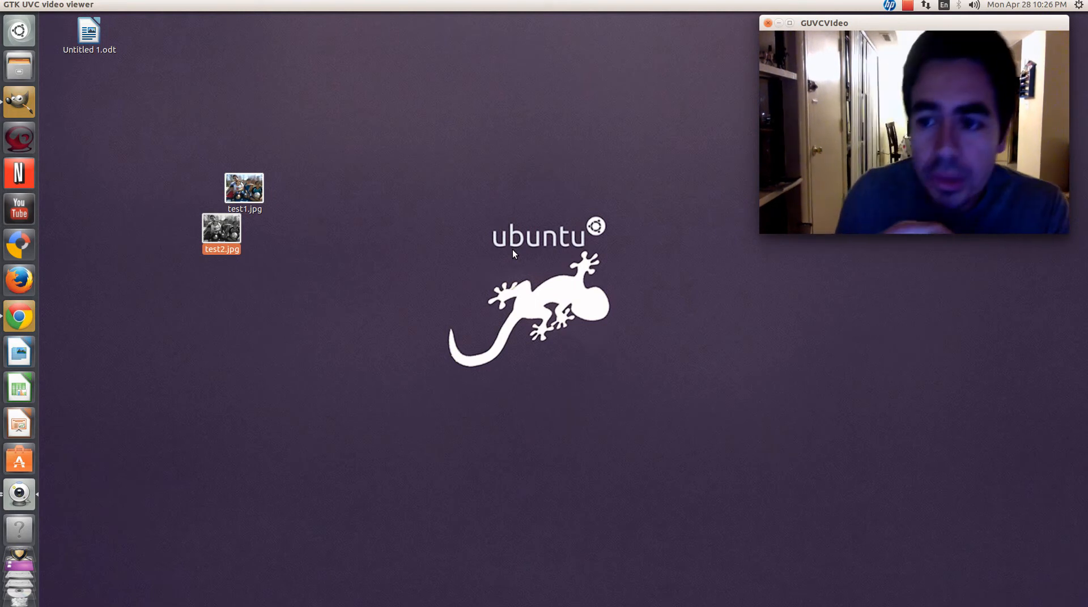
Delete the test2.jpg file from the desktop.
{"action": "left_click", "coordinate": [222, 228]}
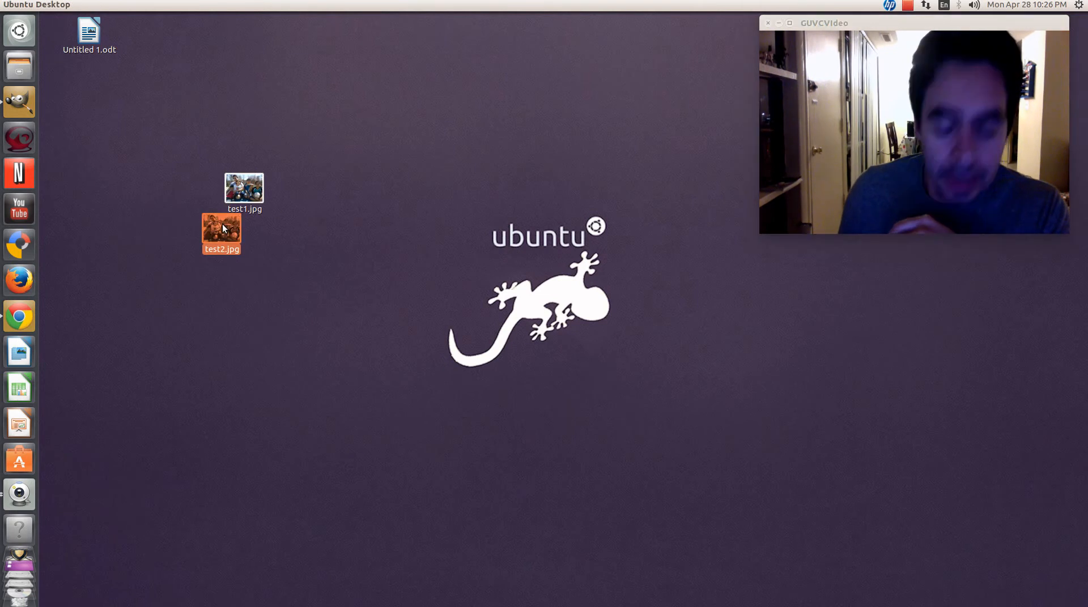
{"action": "key", "text": "Delete"}
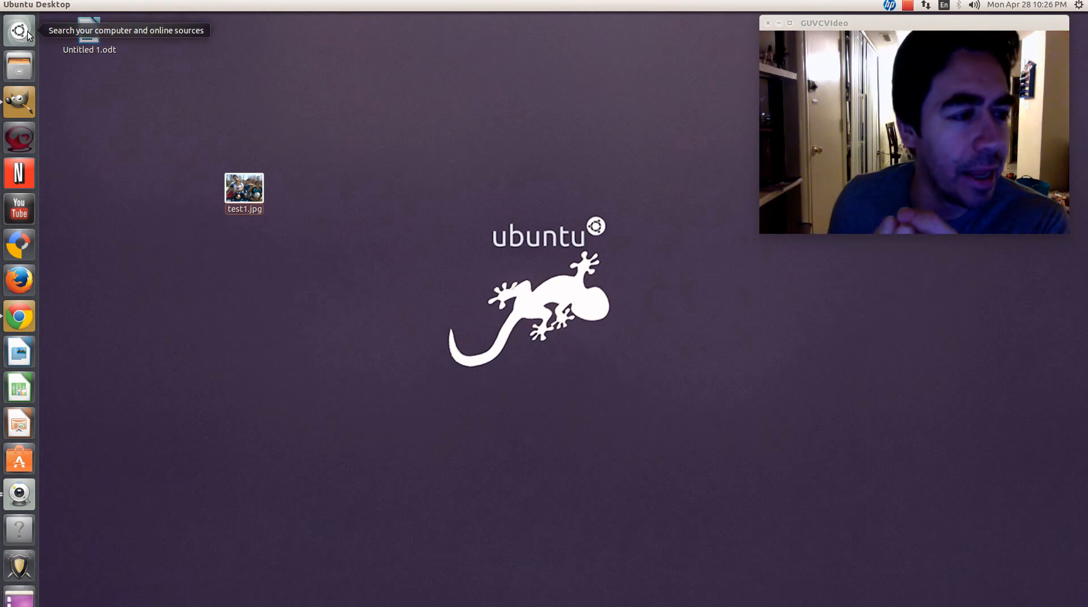
Switch to Chrome to look at the example photo combining black-and-white and colour, and minimize the browser.
{"action": "left_click", "coordinate": [19, 316]}
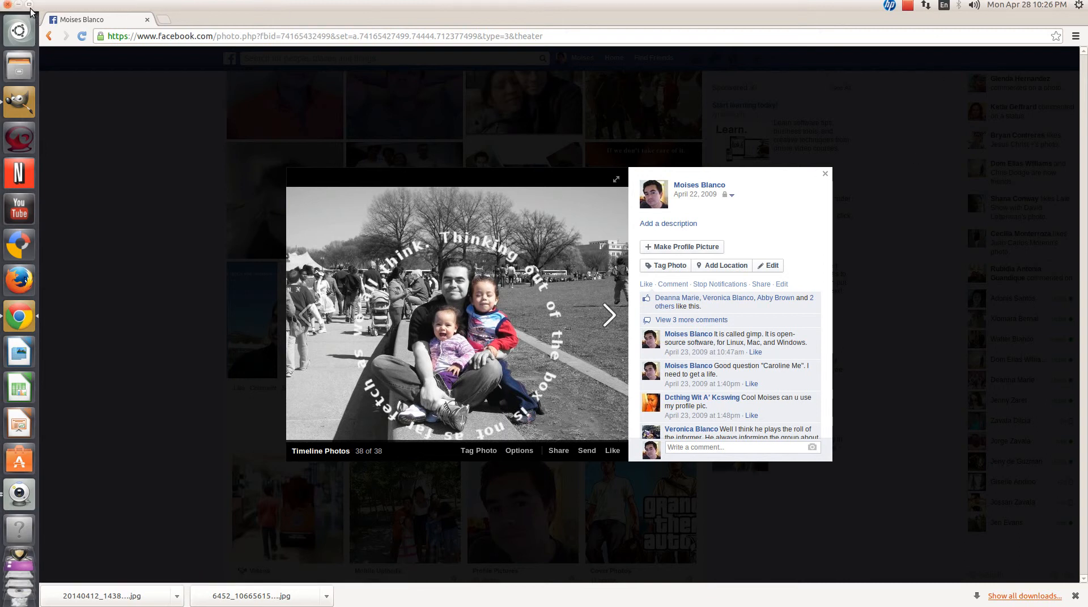
{"action": "left_click", "coordinate": [18, 4]}
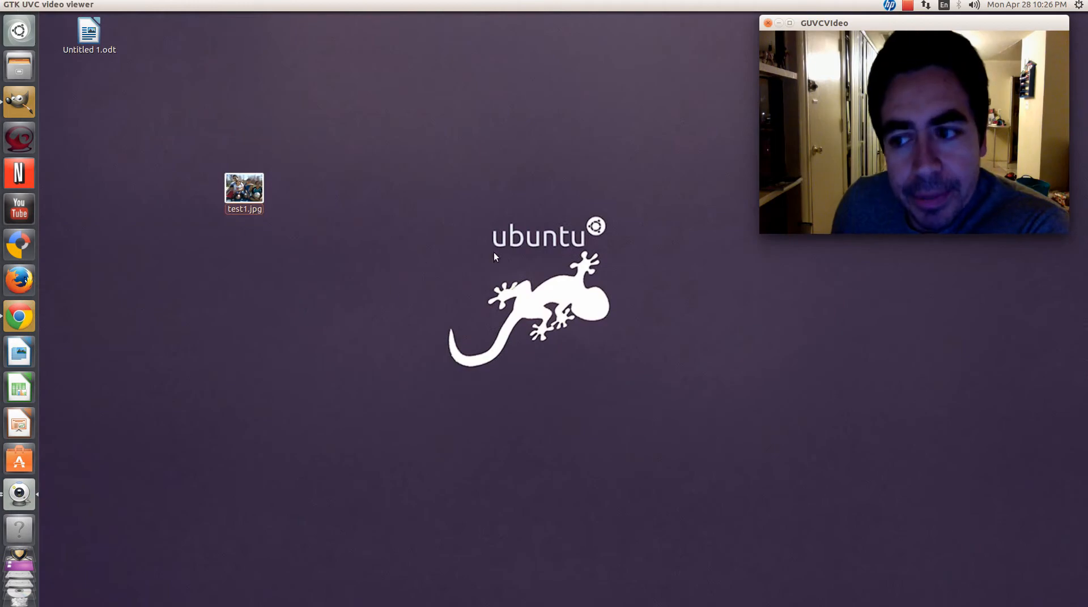
View the test1.jpg photo from the desktop in the image viewer and close it.
{"action": "double_click", "coordinate": [247, 186]}
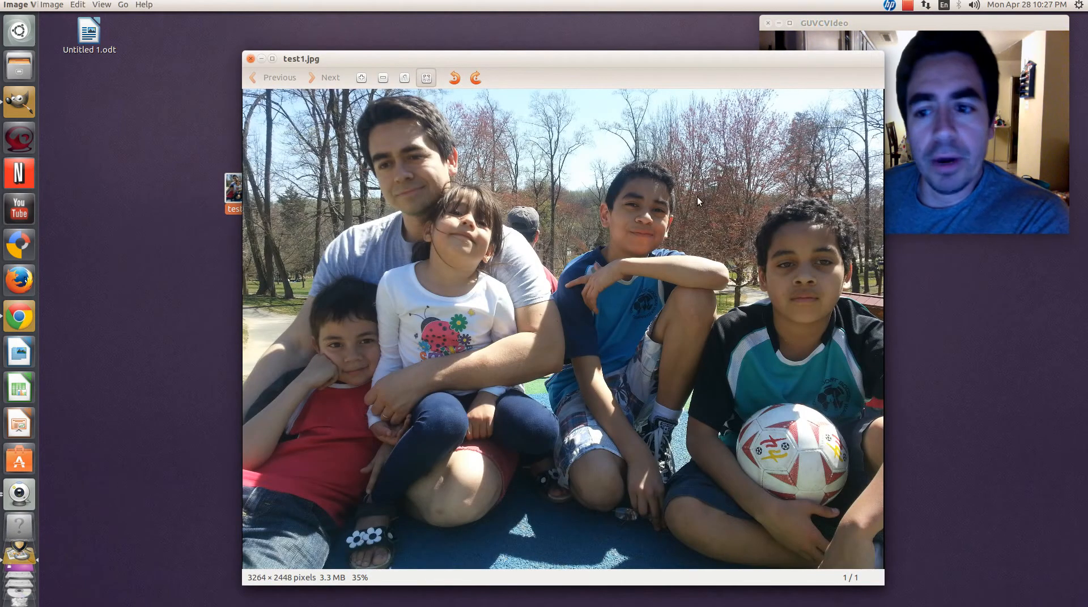
{"action": "left_click_drag", "start_coordinate": [729, 69], "coordinate": [672, 56]}
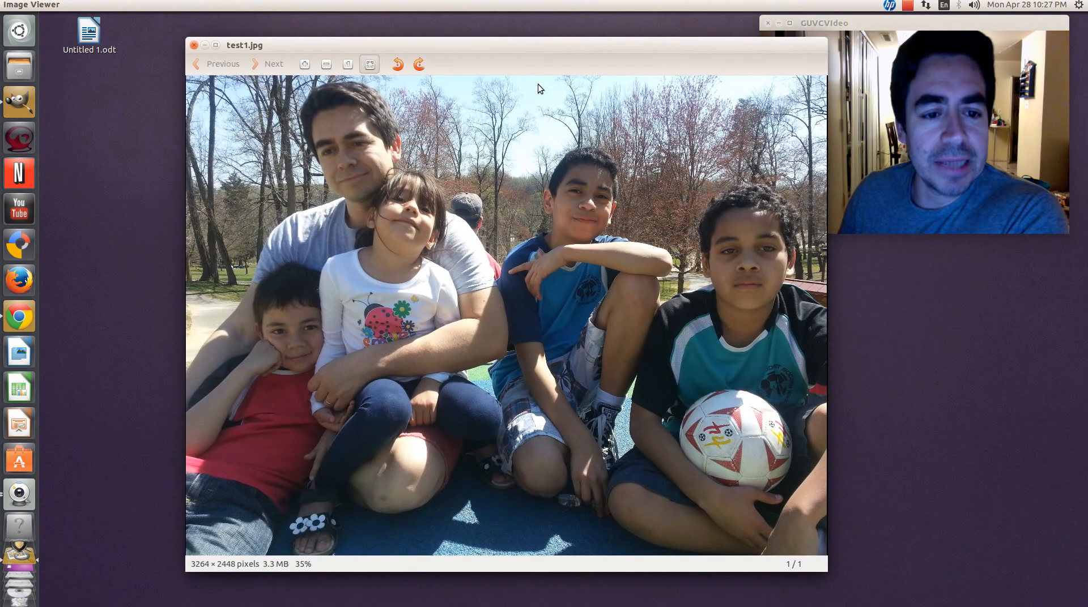
{"action": "left_click", "coordinate": [194, 44]}
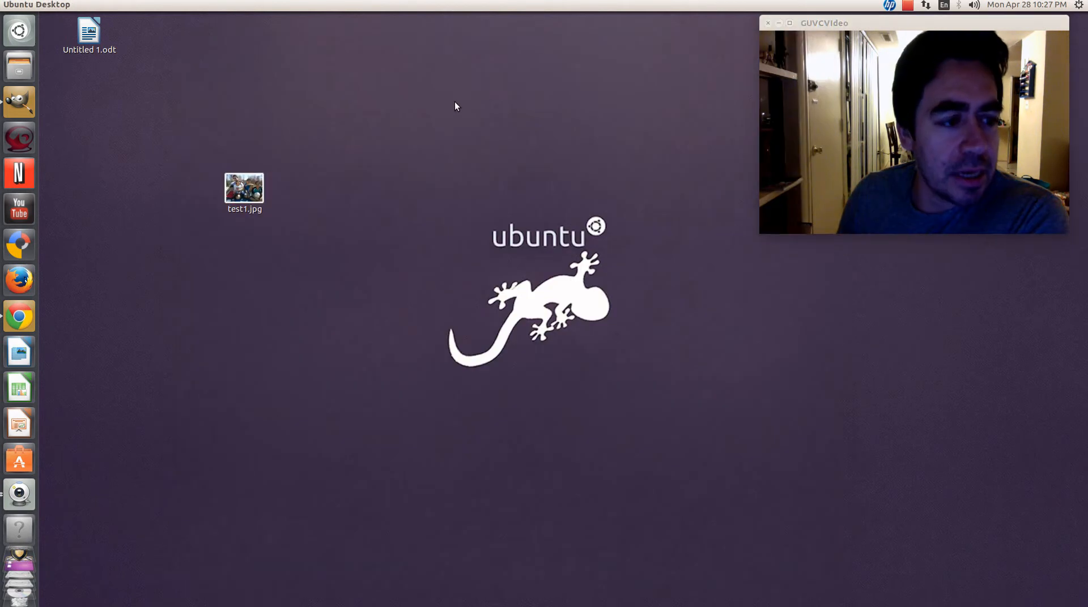
Switch to GIMP, rearrange its windows to clear the workspace, and open test1.jpg from the desktop.
{"action": "left_click", "coordinate": [22, 101]}
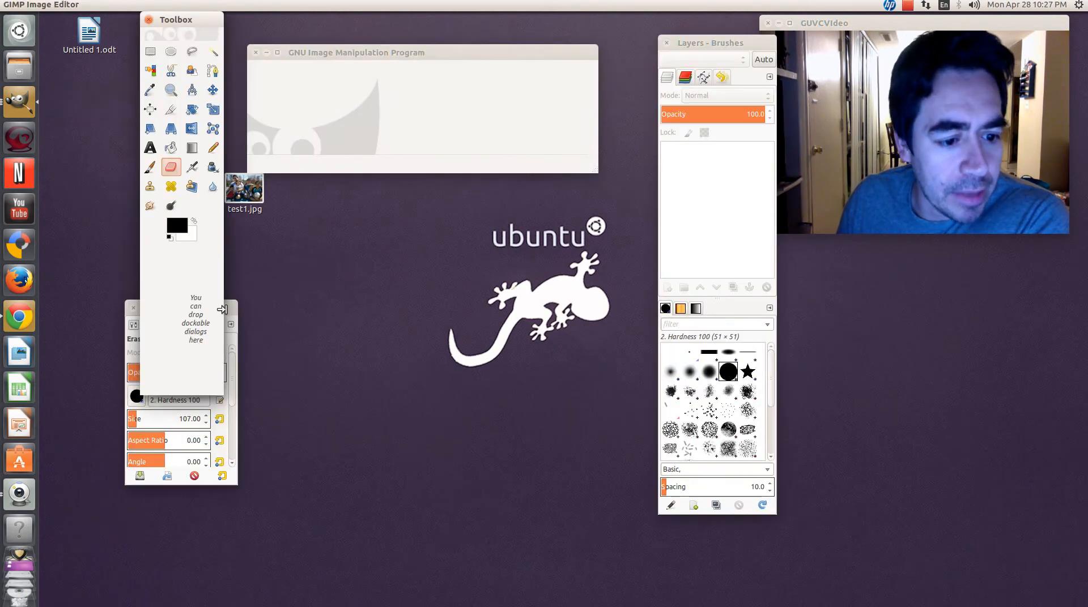
{"action": "left_click_drag", "start_coordinate": [233, 311], "coordinate": [237, 284]}
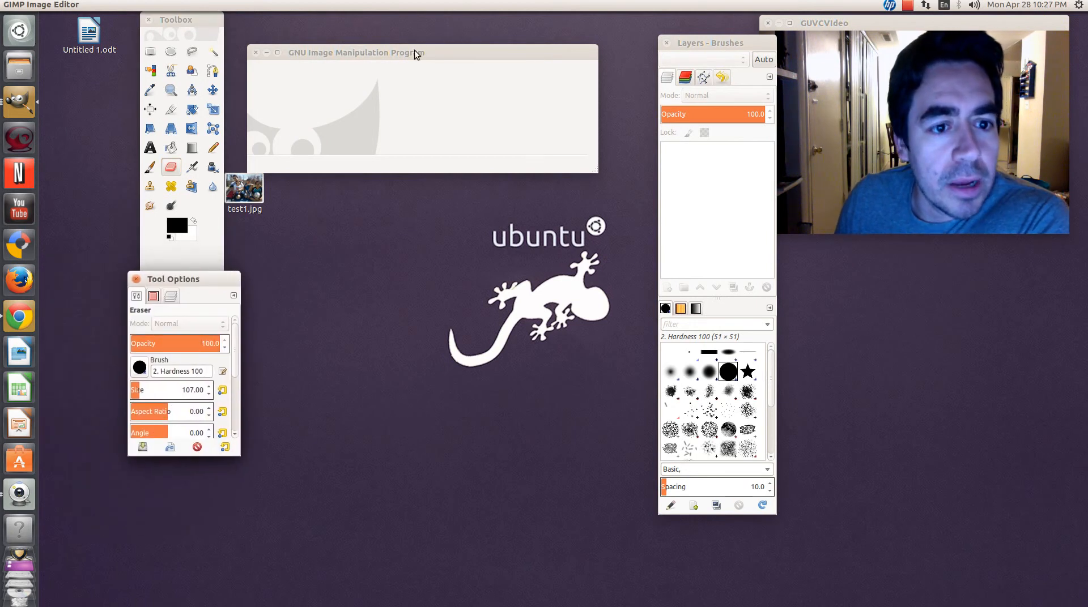
{"action": "left_click_drag", "start_coordinate": [414, 52], "coordinate": [444, 47]}
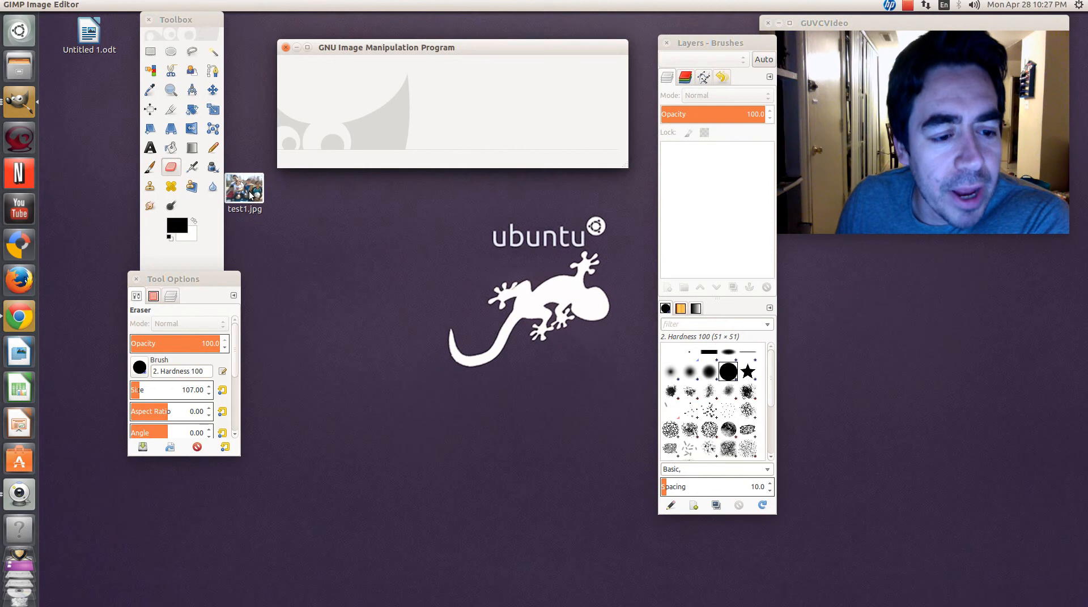
{"action": "left_click_drag", "start_coordinate": [245, 198], "coordinate": [453, 66]}
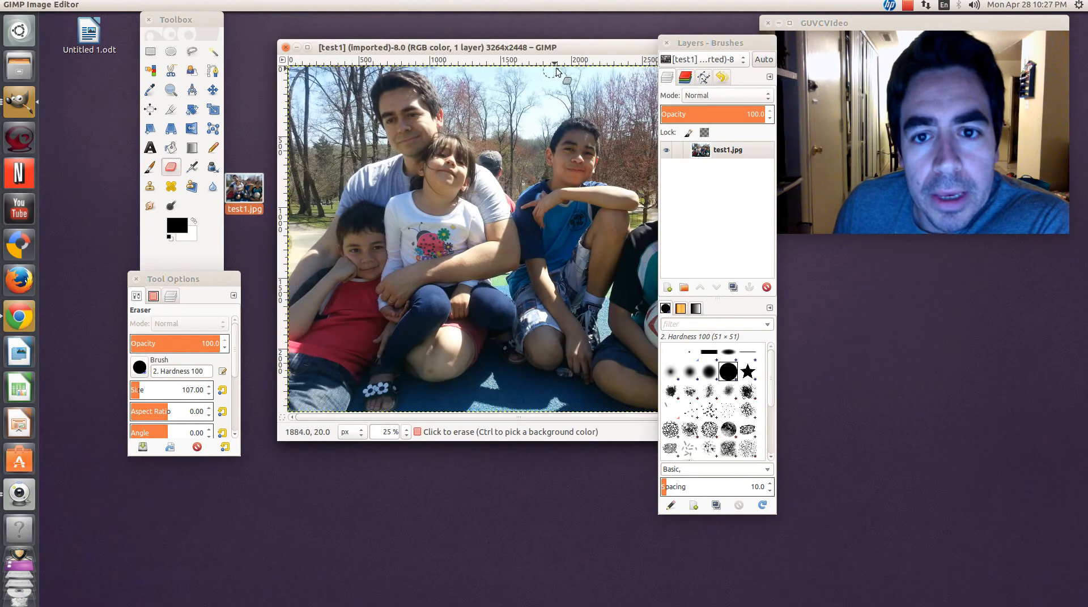
{"action": "left_click_drag", "start_coordinate": [569, 48], "coordinate": [506, 39]}
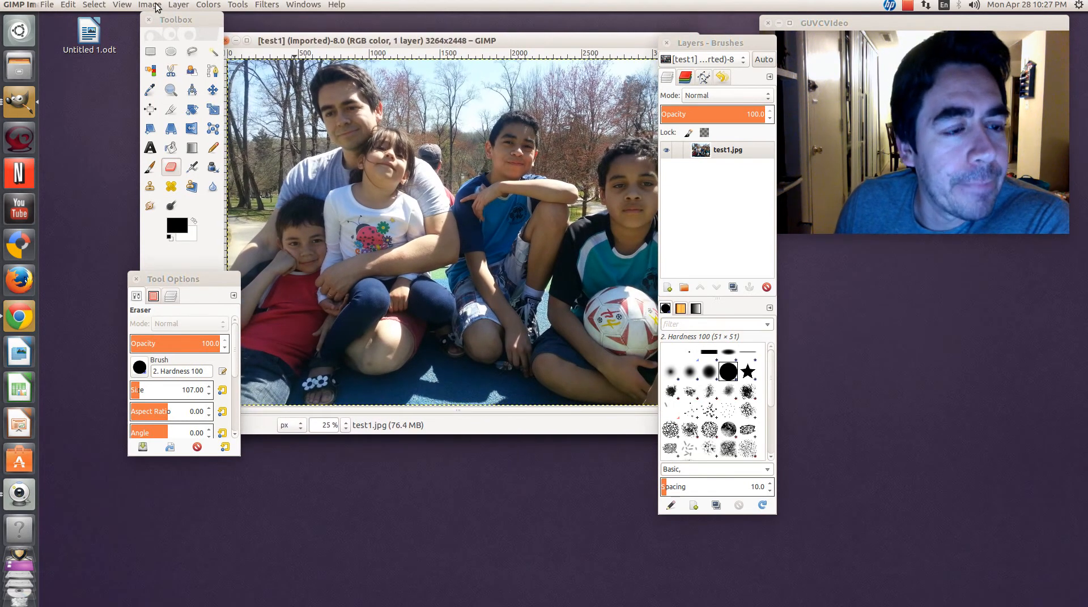
Convert the test1.jpg image to Grayscale mode.
{"action": "left_click", "coordinate": [150, 5]}
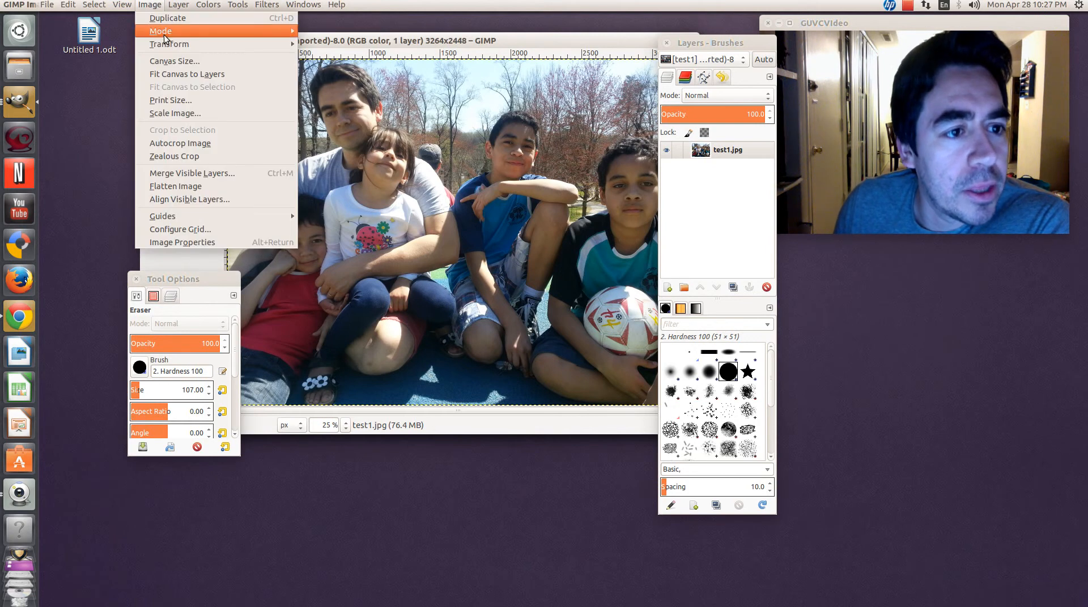
{"action": "mouse_move", "coordinate": [191, 31]}
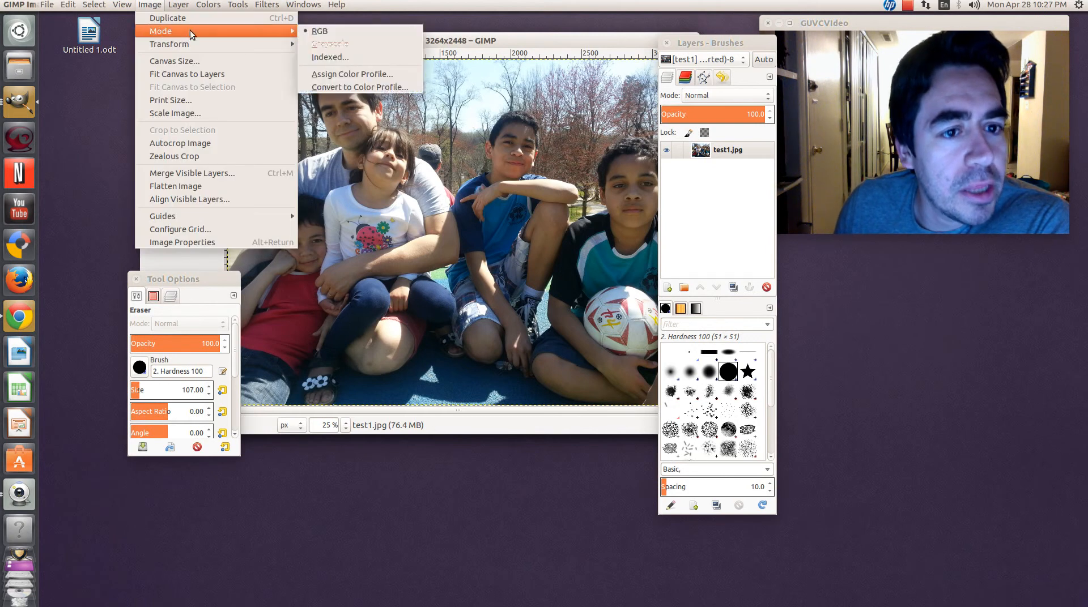
{"action": "left_click", "coordinate": [334, 44]}
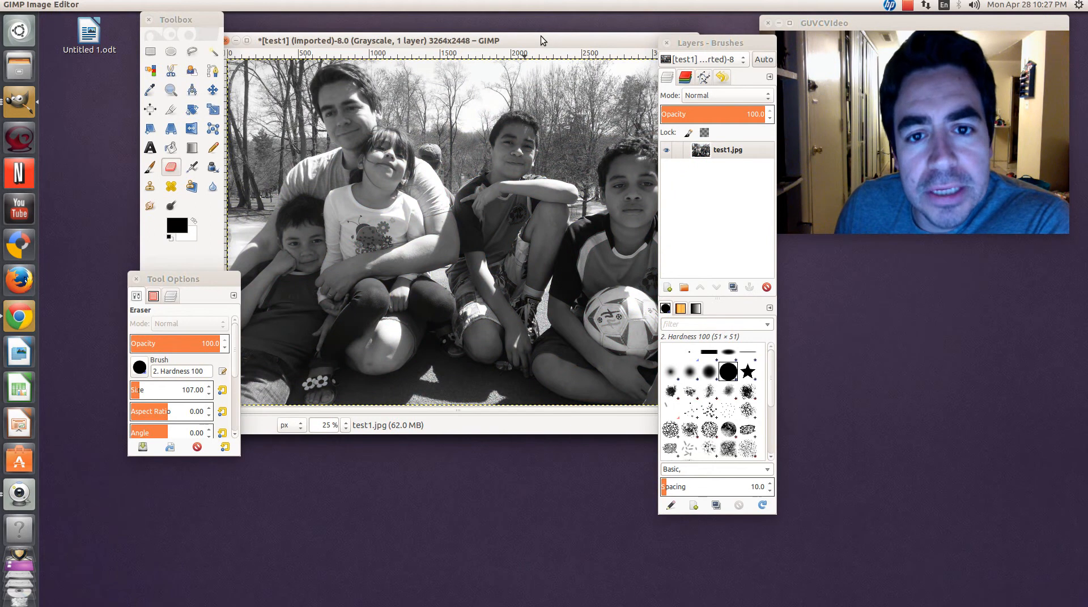
{"action": "left_click_drag", "start_coordinate": [540, 36], "coordinate": [550, 34]}
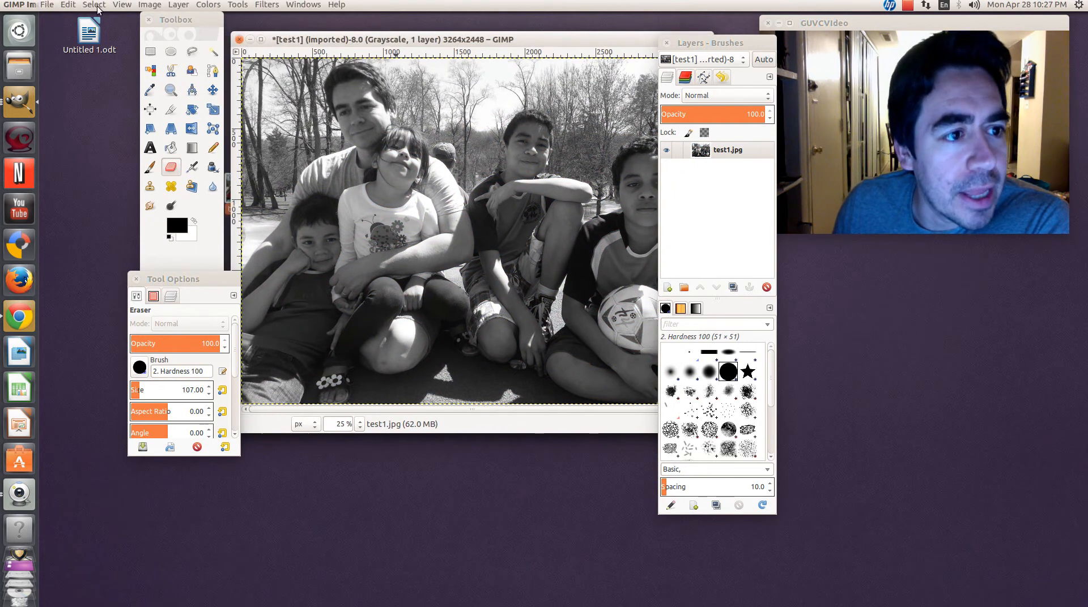
Export the grayscale image to the Desktop as test2.jpg with the JPEG quality set to 100.
{"action": "left_click", "coordinate": [47, 5]}
{"action": "mouse_move", "coordinate": [65, 31]}
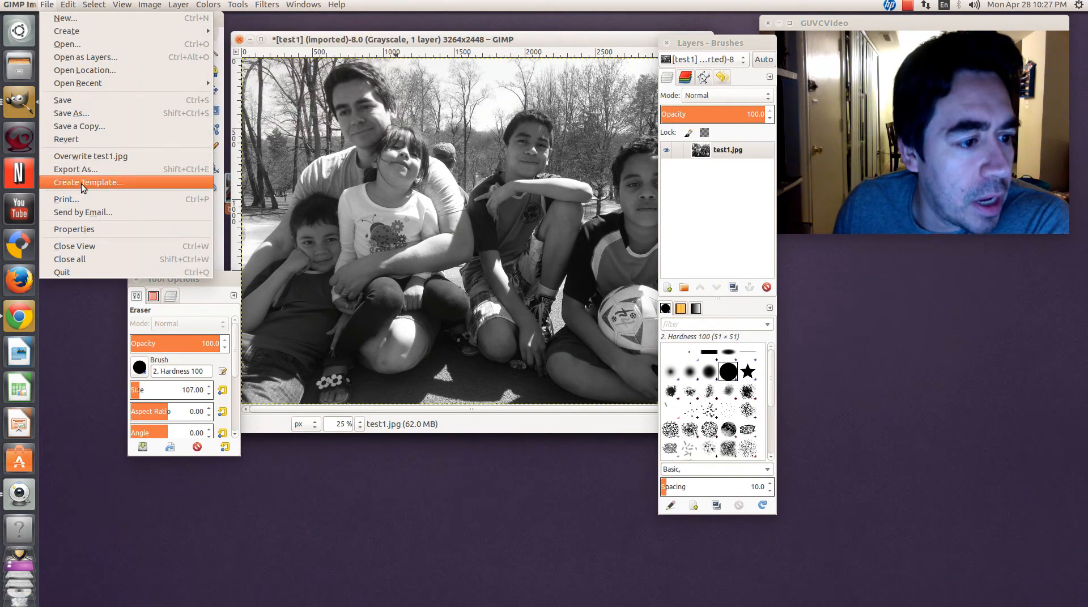
{"action": "left_click", "coordinate": [88, 169]}
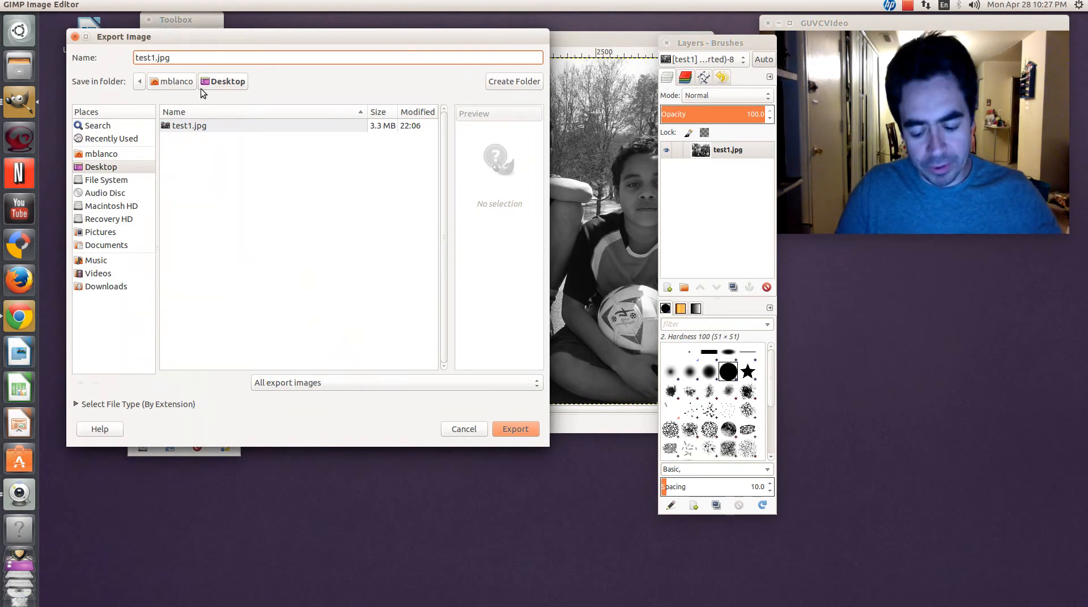
{"action": "type", "text": "2"}
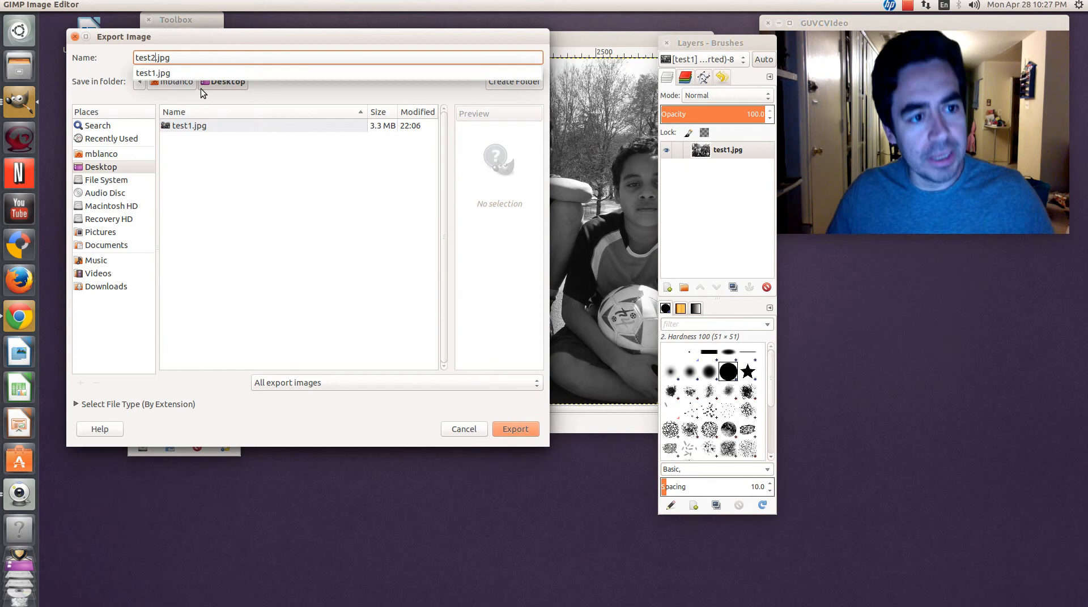
{"action": "left_click", "coordinate": [239, 36]}
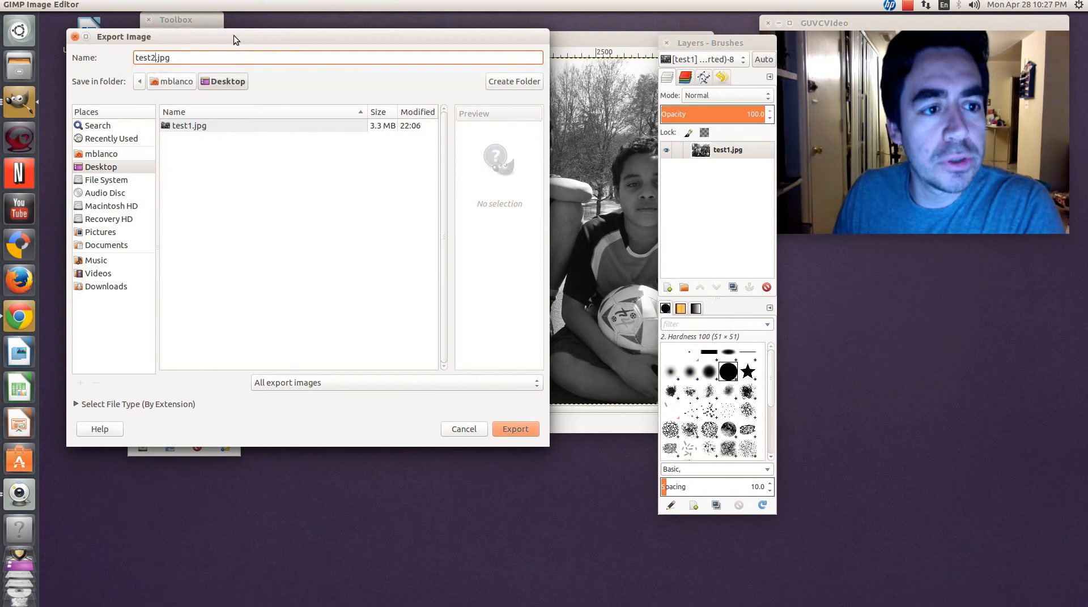
{"action": "left_click", "coordinate": [512, 430]}
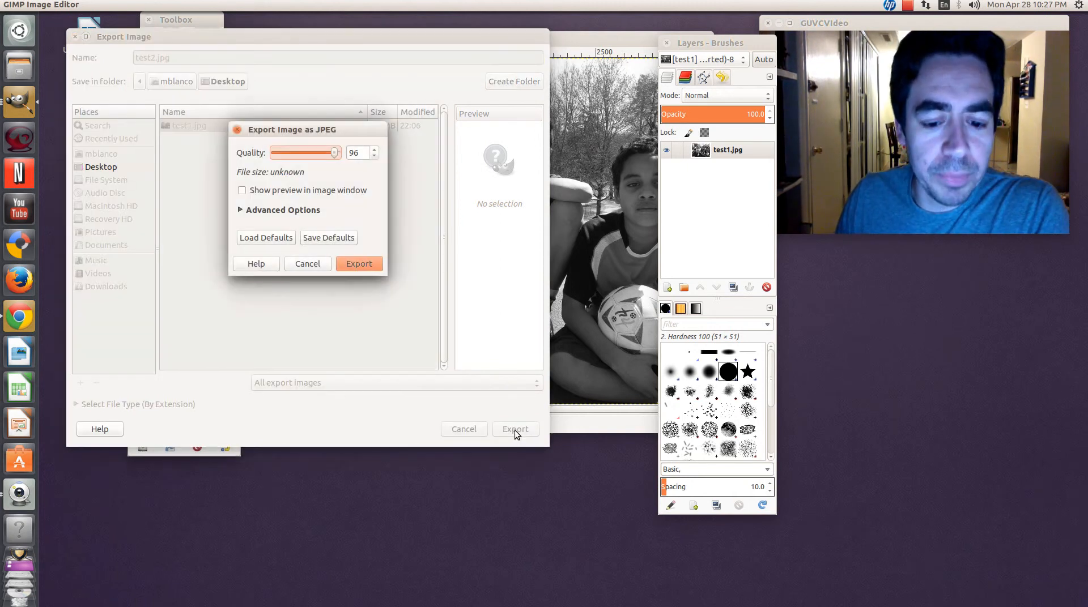
{"action": "left_click_drag", "start_coordinate": [337, 156], "coordinate": [357, 162]}
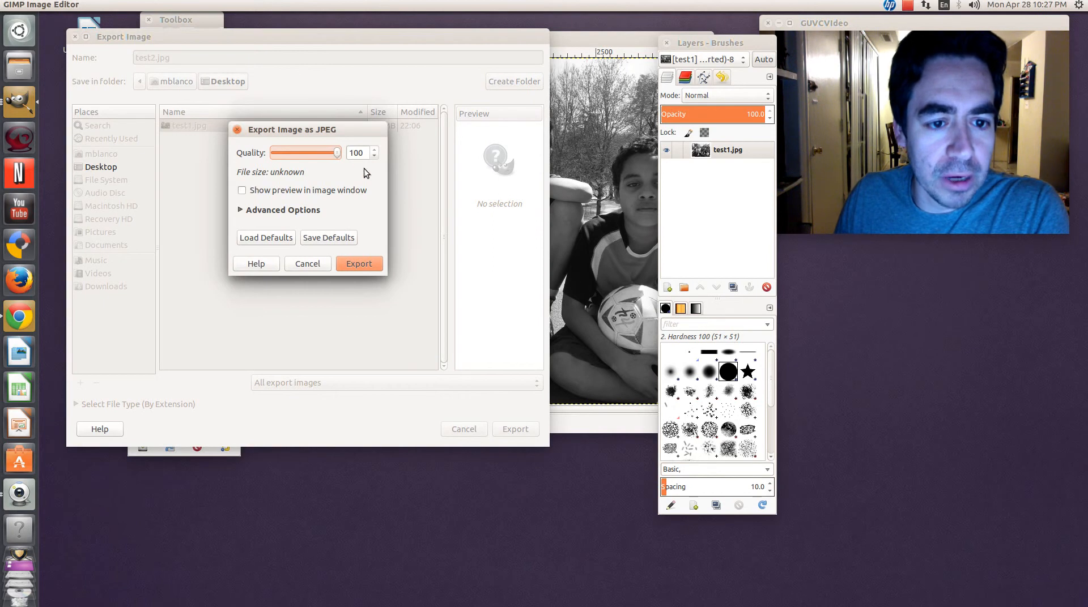
{"action": "left_click", "coordinate": [359, 264]}
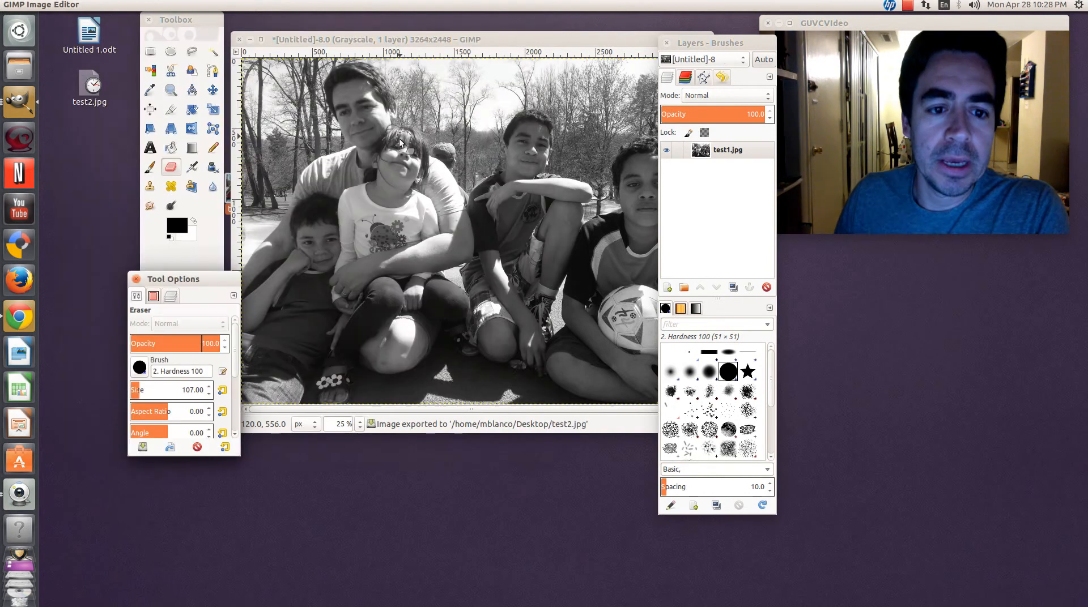
Close the grayscale image and discard its unsaved changes.
{"action": "left_click", "coordinate": [239, 40]}
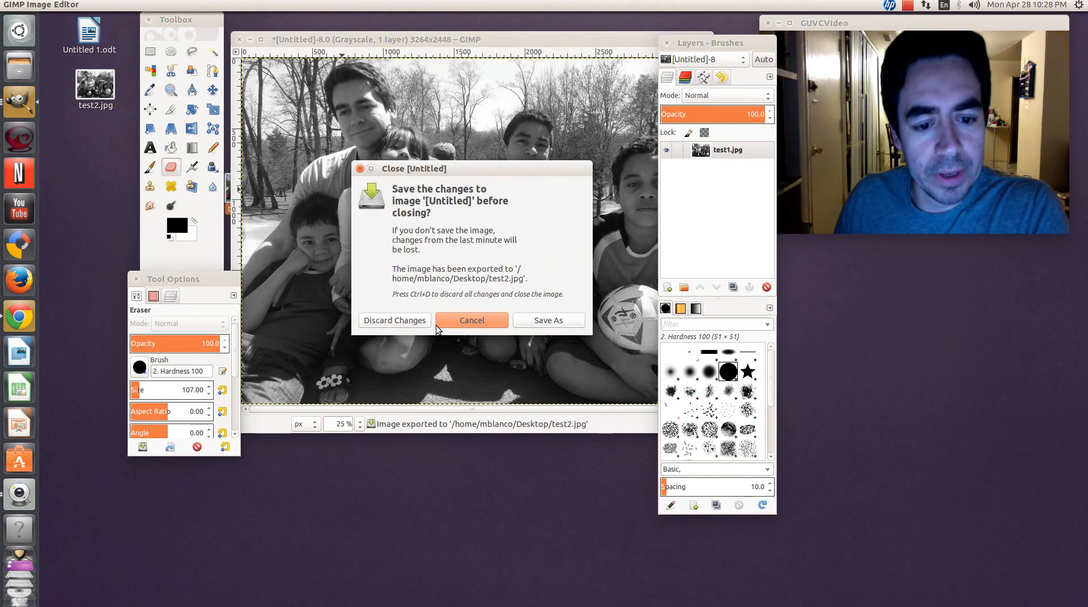
{"action": "left_click", "coordinate": [389, 321]}
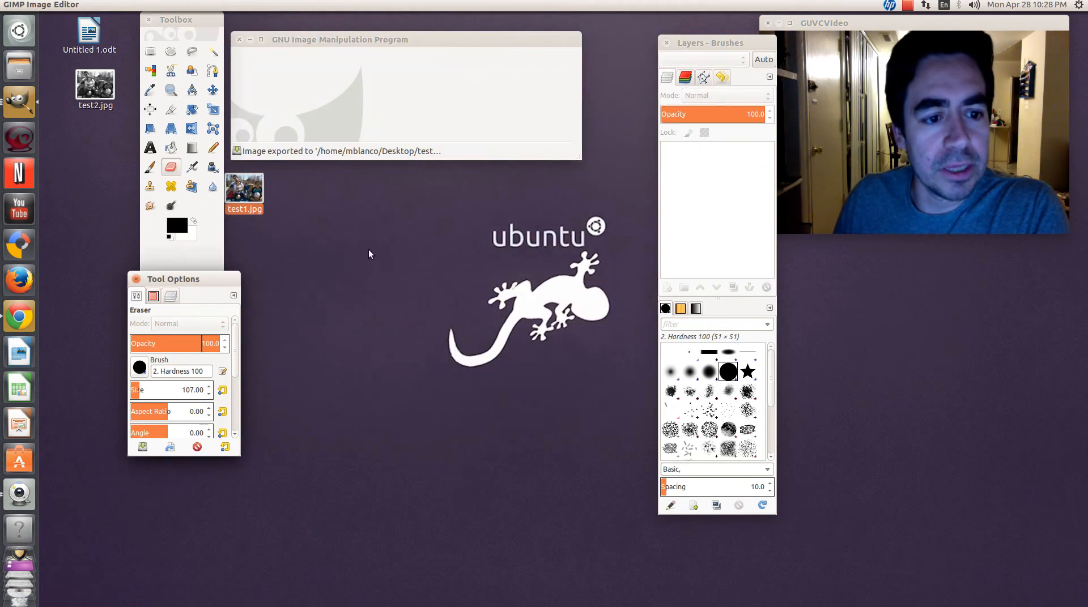
Open the colour test1.jpg from the desktop and add test2.jpg as a layer above it.
{"action": "left_click", "coordinate": [242, 208]}
{"action": "left_click_drag", "start_coordinate": [245, 189], "coordinate": [376, 85]}
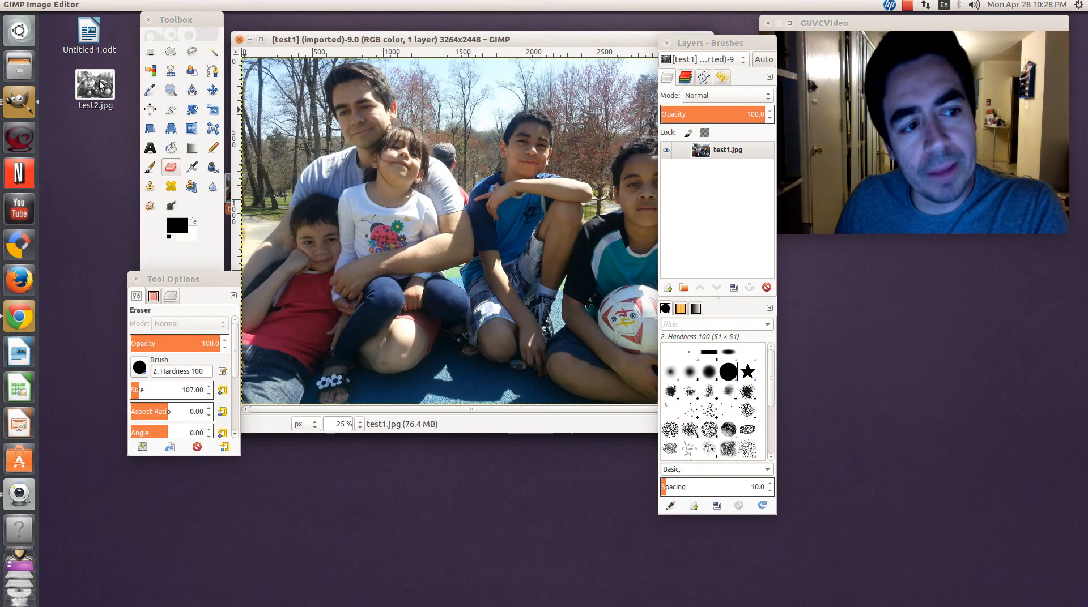
{"action": "left_click_drag", "start_coordinate": [97, 85], "coordinate": [539, 134]}
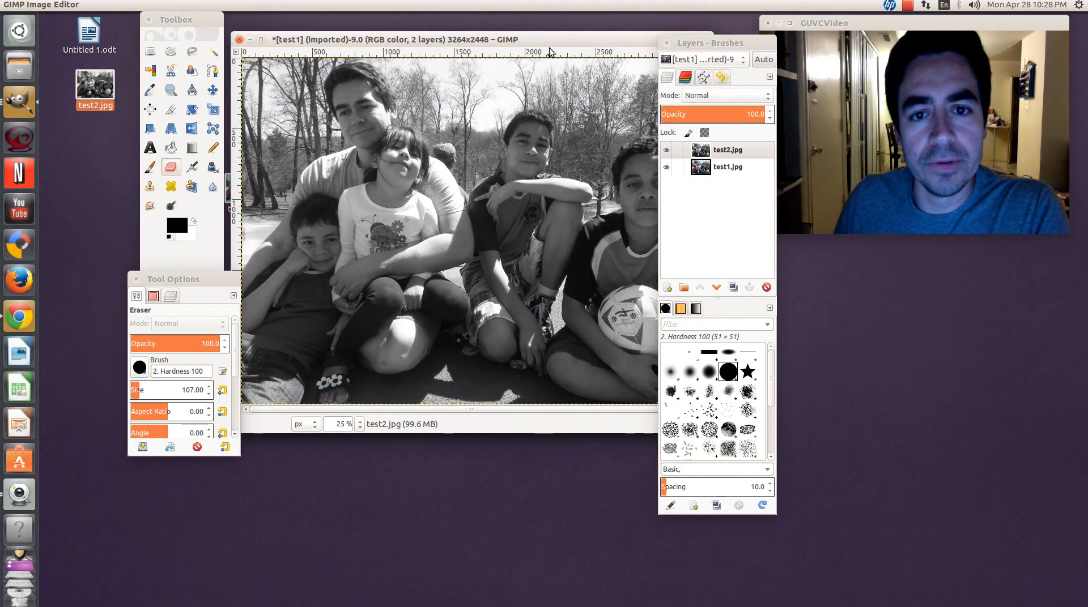
Raise the test1.jpg layer above test2.jpg to compare them, and lower it back beneath.
{"action": "left_click", "coordinate": [720, 169]}
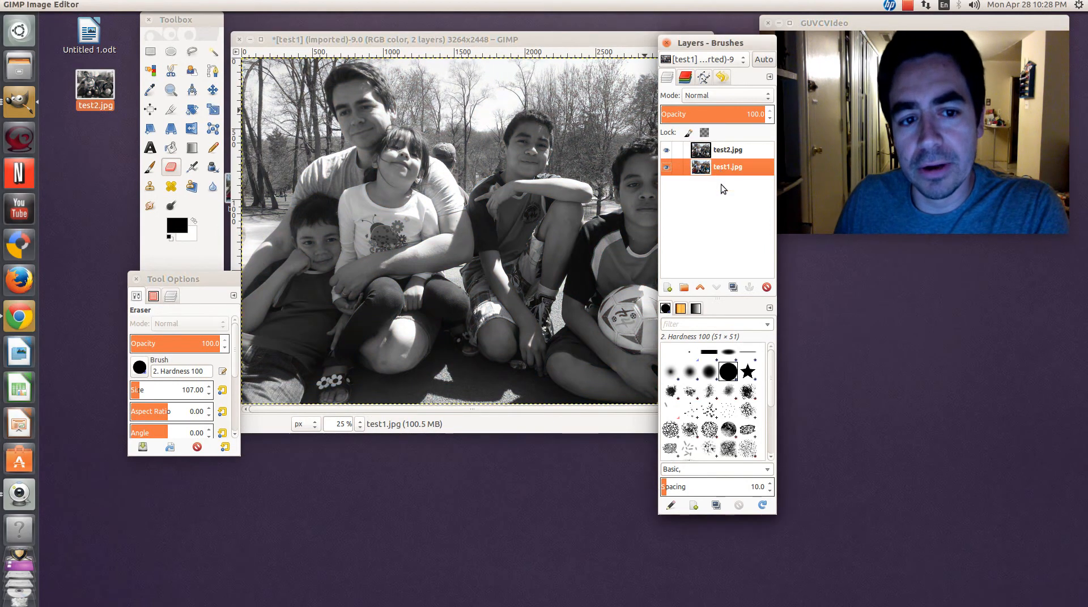
{"action": "left_click", "coordinate": [700, 288]}
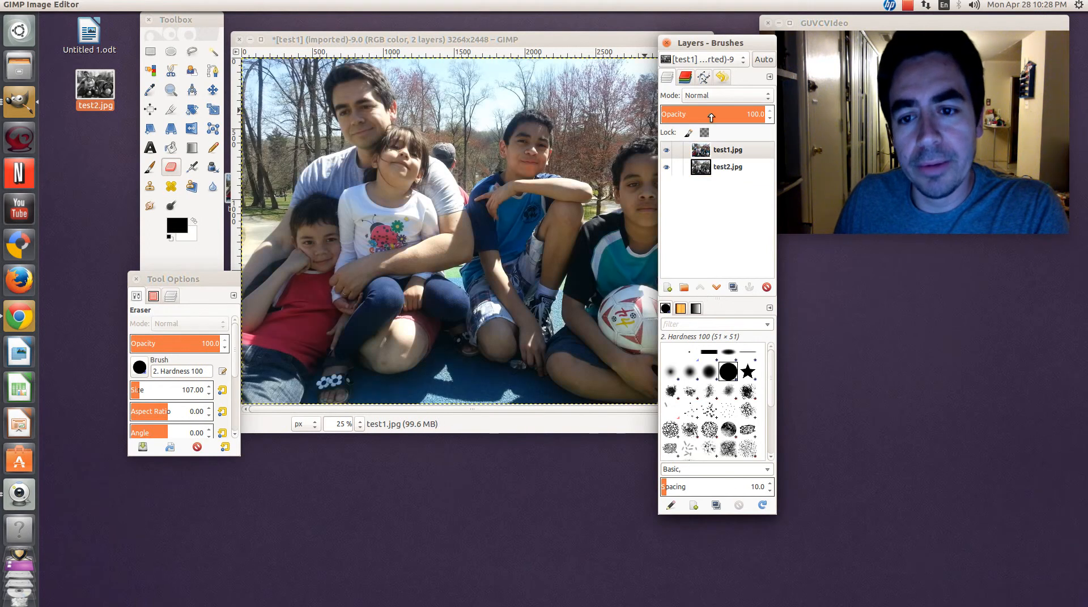
{"action": "left_click", "coordinate": [715, 150]}
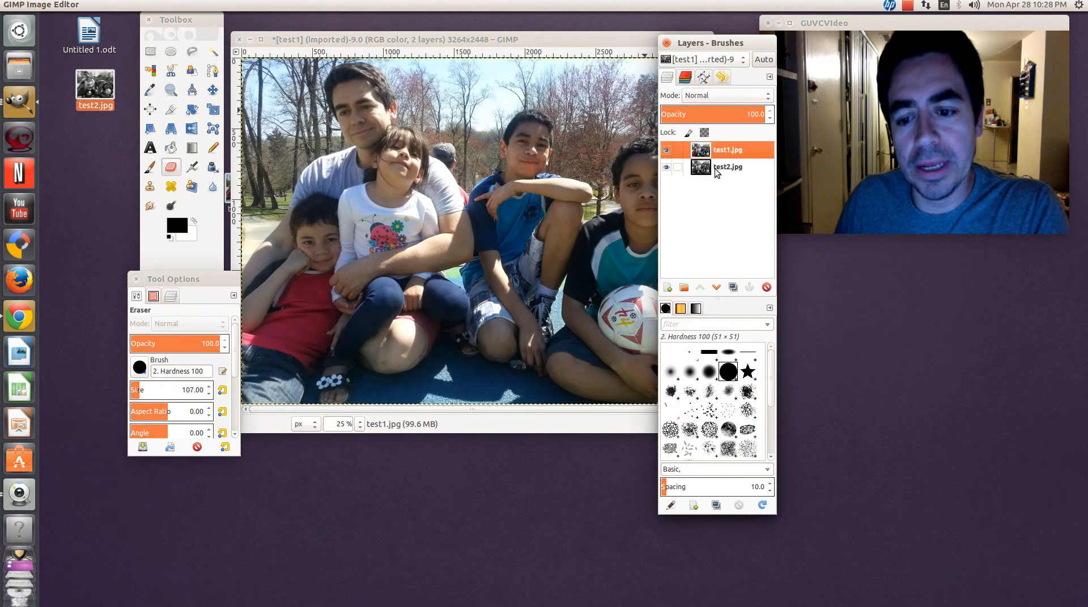
{"action": "left_click", "coordinate": [717, 288]}
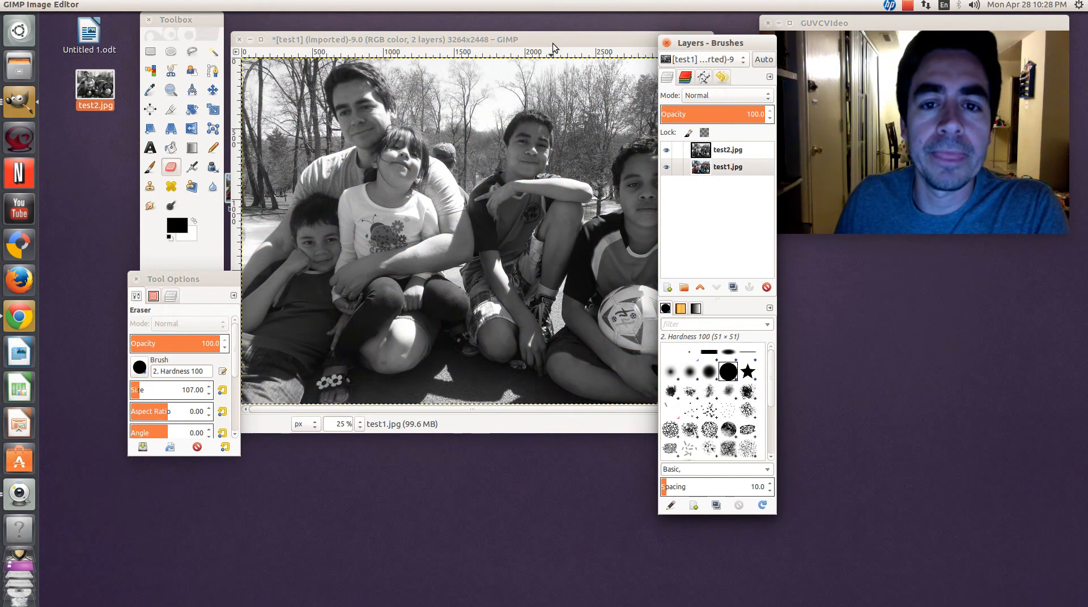
Add an alpha channel to the test2.jpg layer so that erased areas become transparent.
{"action": "left_click", "coordinate": [706, 156]}
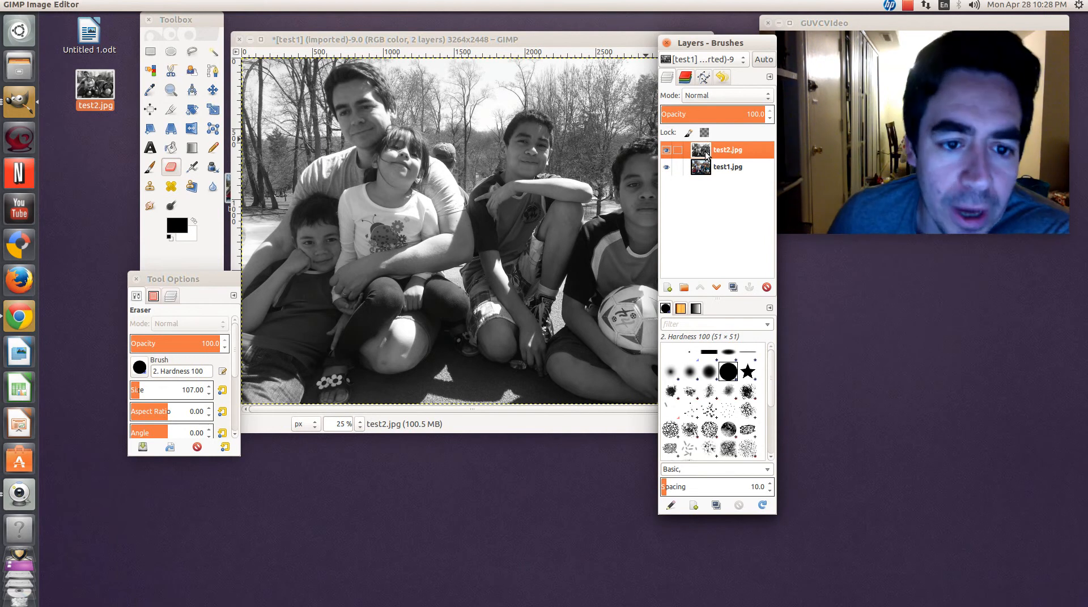
{"action": "left_click_drag", "start_coordinate": [731, 43], "coordinate": [765, 47]}
{"action": "left_click", "coordinate": [328, 43]}
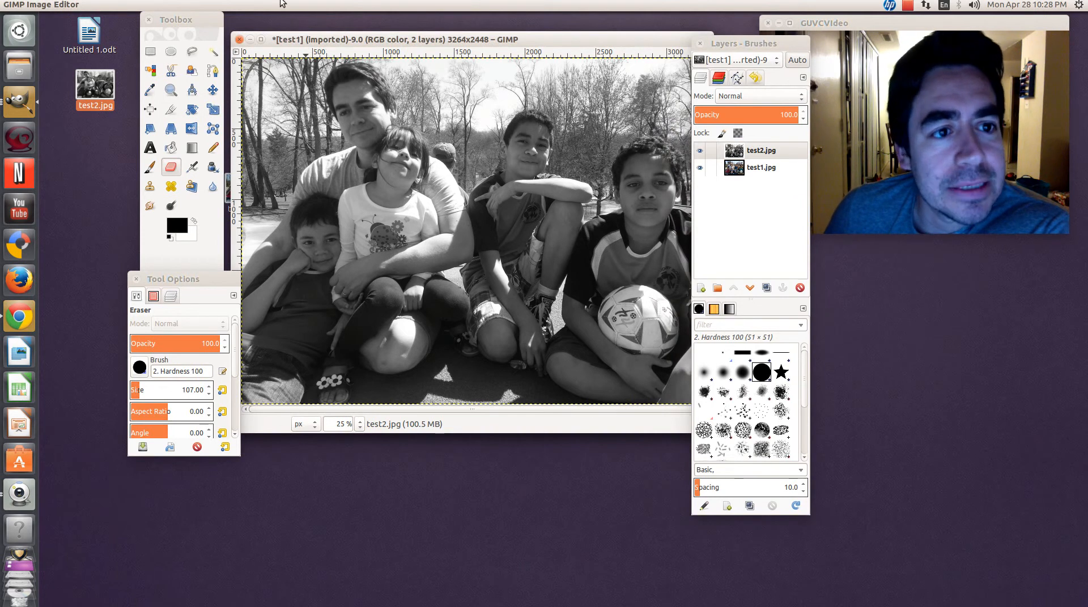
{"action": "mouse_move", "coordinate": [232, 5]}
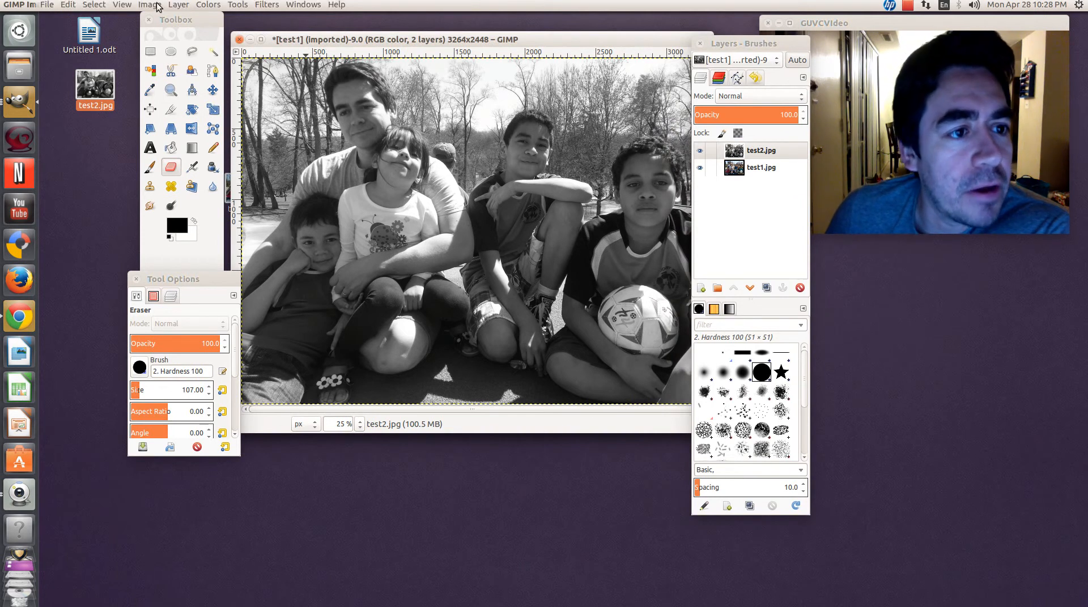
{"action": "left_click", "coordinate": [178, 5]}
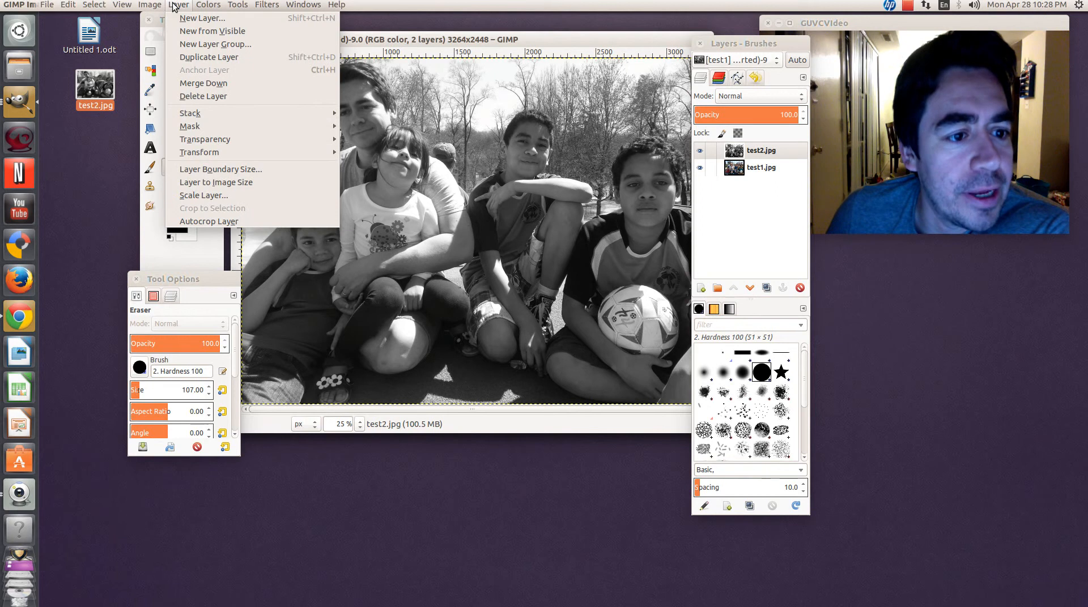
{"action": "mouse_move", "coordinate": [202, 144]}
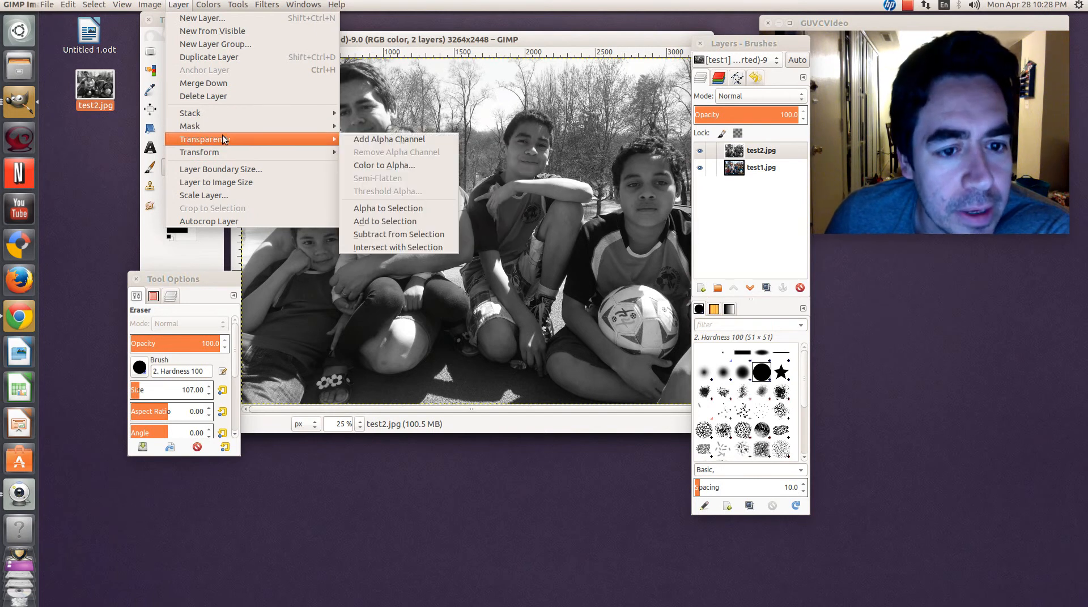
{"action": "left_click", "coordinate": [400, 139]}
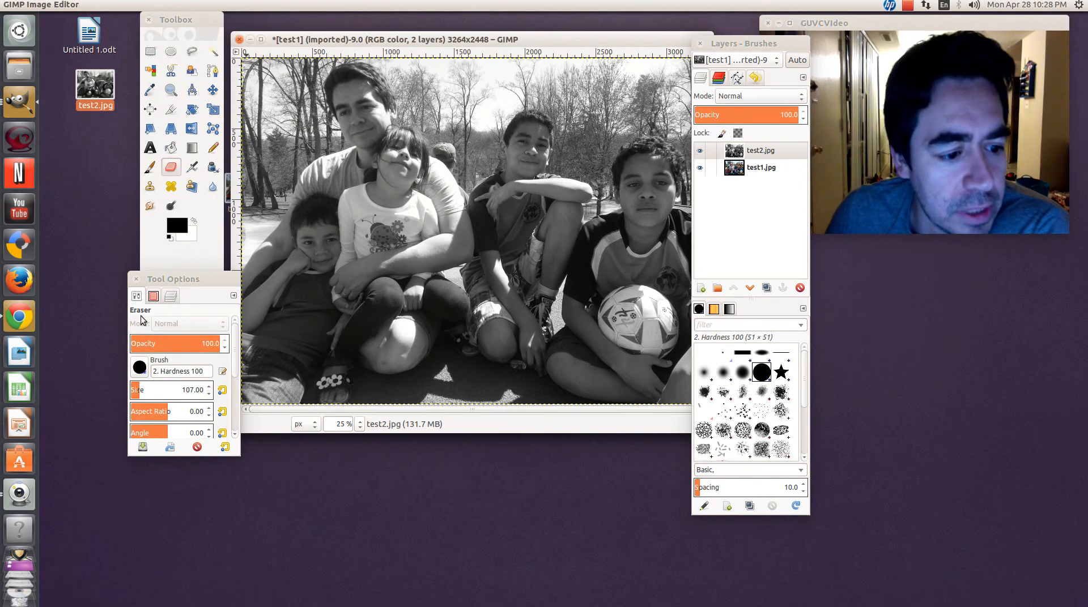
Erase the grayscale layer over the man's face with the Eraser to reveal the colour beneath.
{"action": "left_click", "coordinate": [169, 169]}
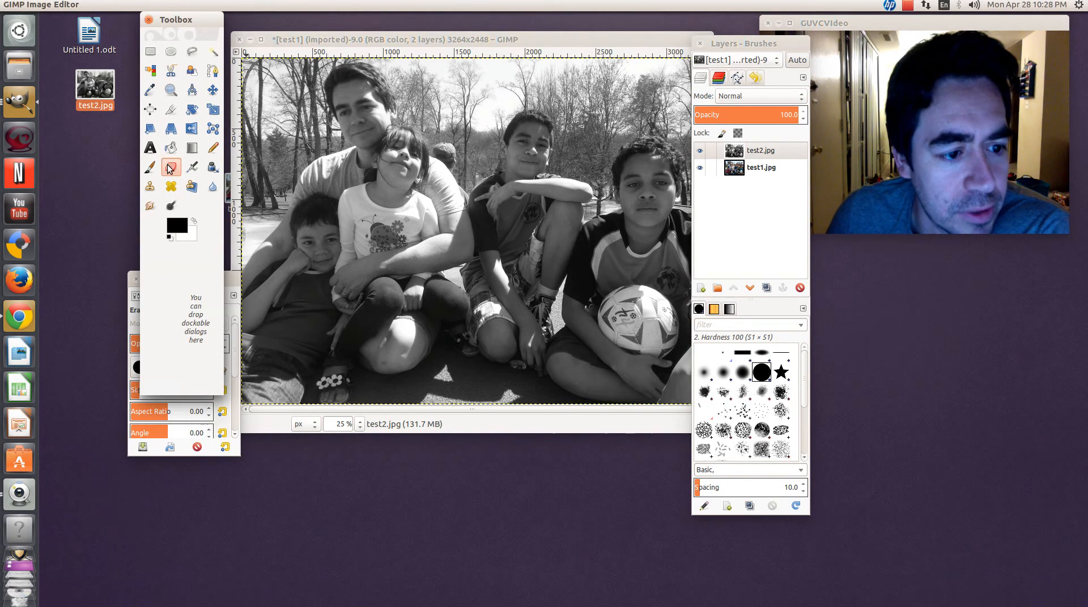
{"action": "left_click_drag", "start_coordinate": [237, 284], "coordinate": [210, 262]}
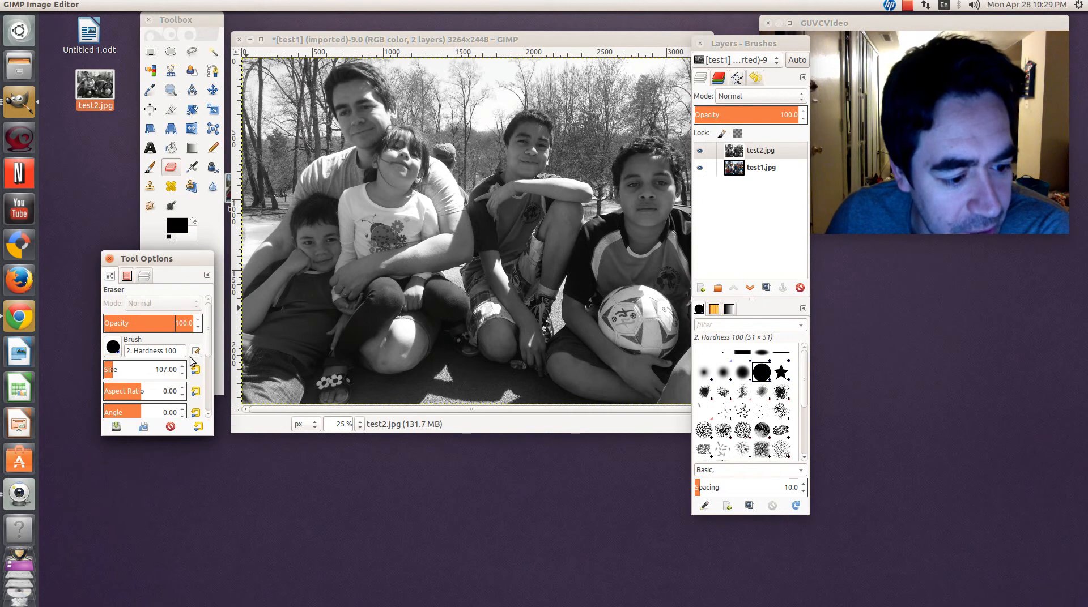
{"action": "left_click_drag", "start_coordinate": [165, 372], "coordinate": [181, 374]}
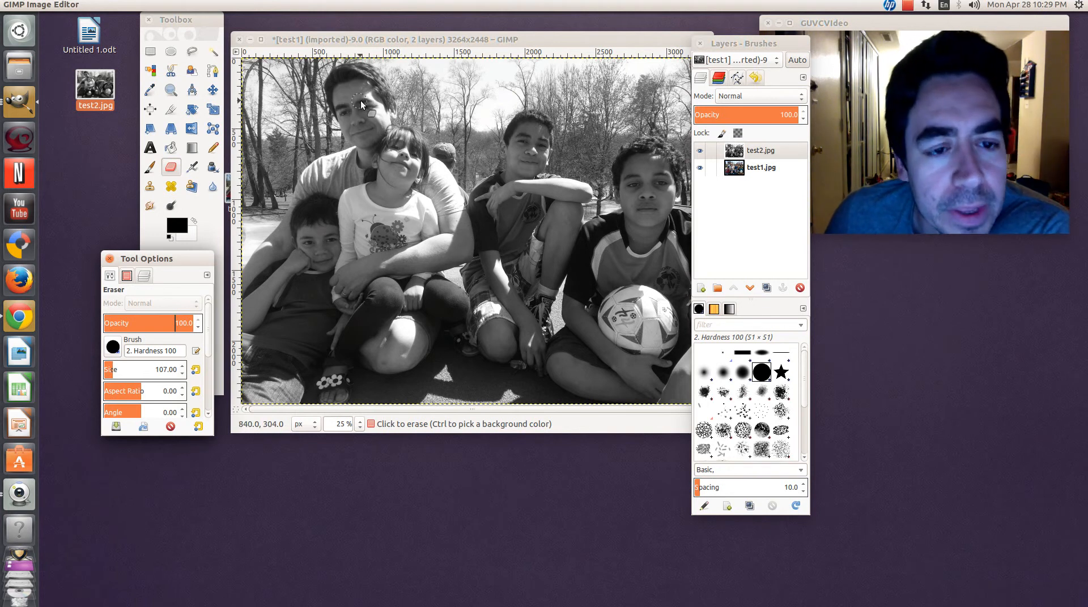
{"action": "left_click_drag", "start_coordinate": [533, 39], "coordinate": [551, 80]}
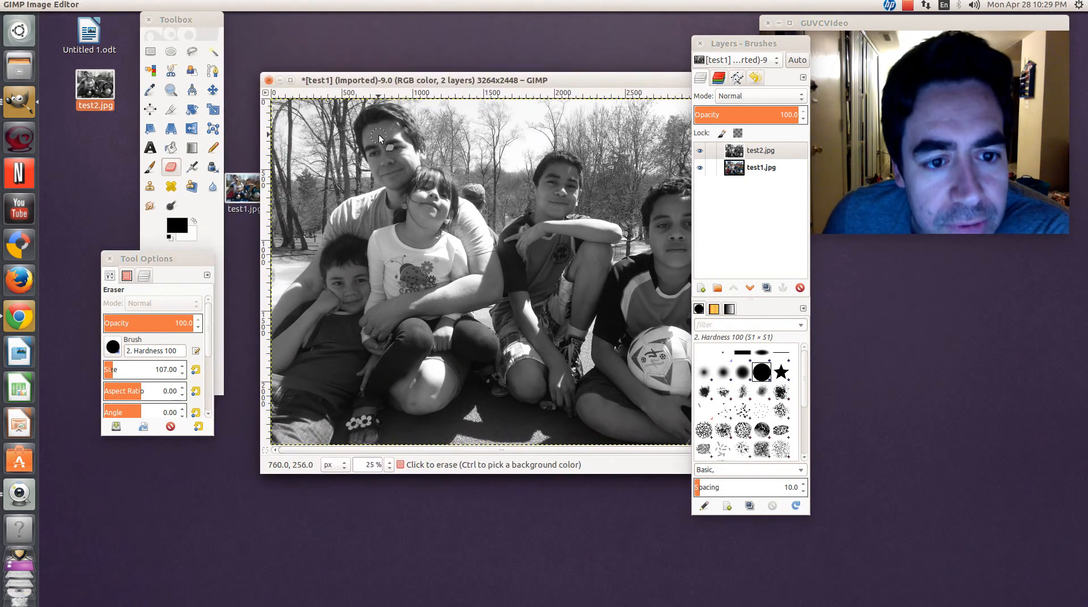
{"action": "mouse_move", "coordinate": [379, 132]}
{"action": "left_mouse_down"}
{"action": "mouse_move", "coordinate": [371, 135]}
{"action": "mouse_move", "coordinate": [385, 127]}
{"action": "mouse_move", "coordinate": [369, 131]}
{"action": "mouse_move", "coordinate": [372, 152]}
{"action": "left_mouse_up"}
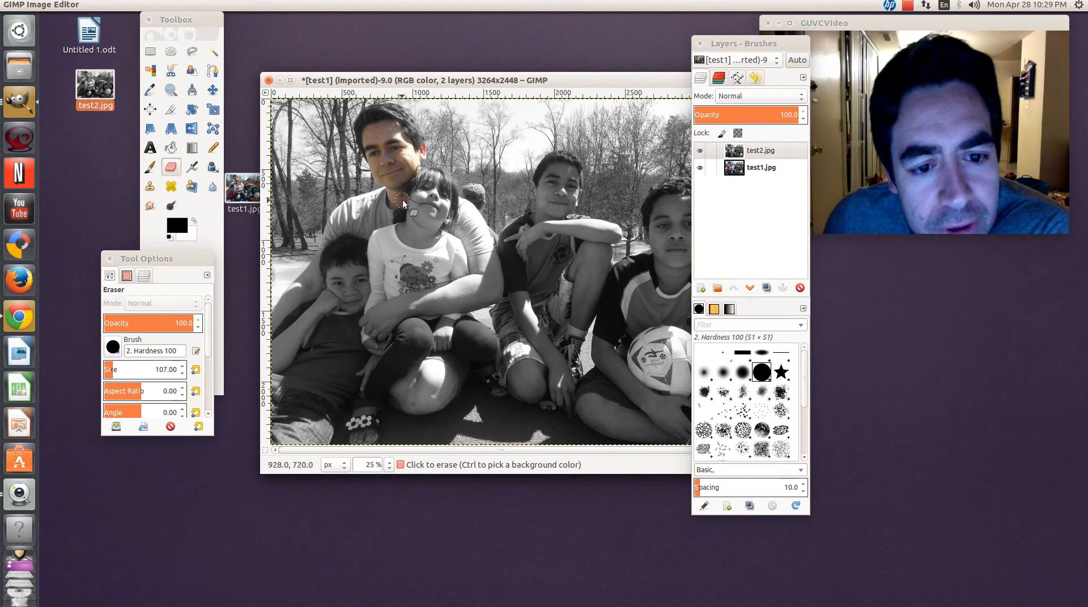
Erase the grayscale layer over the girl's face and neck and over the face of the small boy beside her.
{"action": "left_click_drag", "start_coordinate": [417, 197], "coordinate": [407, 227]}
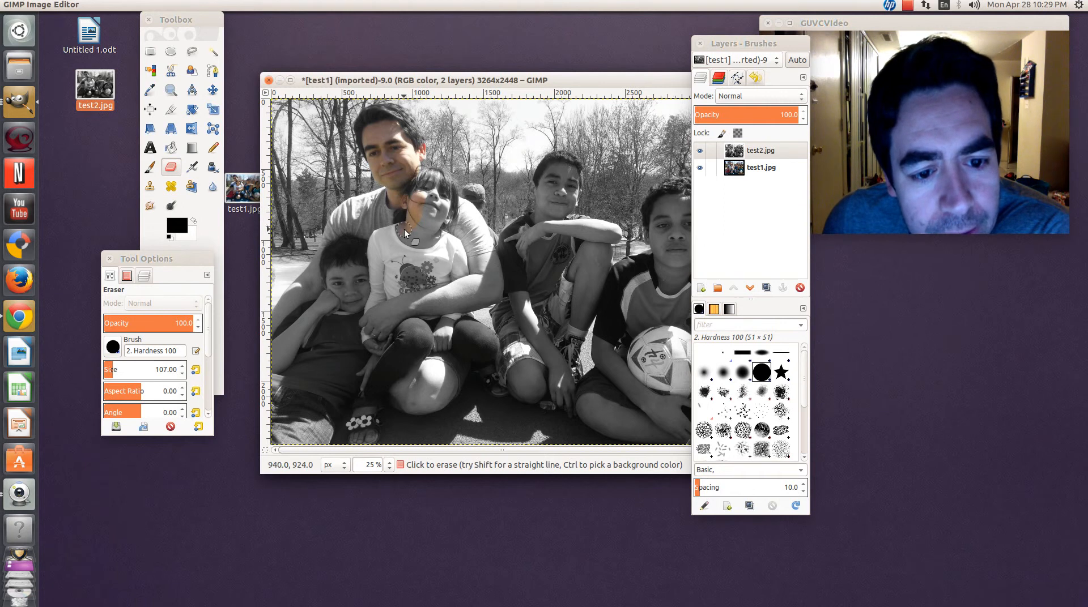
{"action": "mouse_move", "coordinate": [407, 235]}
{"action": "left_mouse_down"}
{"action": "mouse_move", "coordinate": [435, 229]}
{"action": "mouse_move", "coordinate": [414, 233]}
{"action": "mouse_move", "coordinate": [429, 202]}
{"action": "mouse_move", "coordinate": [437, 218]}
{"action": "mouse_move", "coordinate": [444, 207]}
{"action": "mouse_move", "coordinate": [433, 224]}
{"action": "mouse_move", "coordinate": [425, 187]}
{"action": "mouse_move", "coordinate": [426, 198]}
{"action": "mouse_move", "coordinate": [440, 181]}
{"action": "mouse_move", "coordinate": [416, 187]}
{"action": "mouse_move", "coordinate": [403, 220]}
{"action": "mouse_move", "coordinate": [442, 183]}
{"action": "left_mouse_up"}
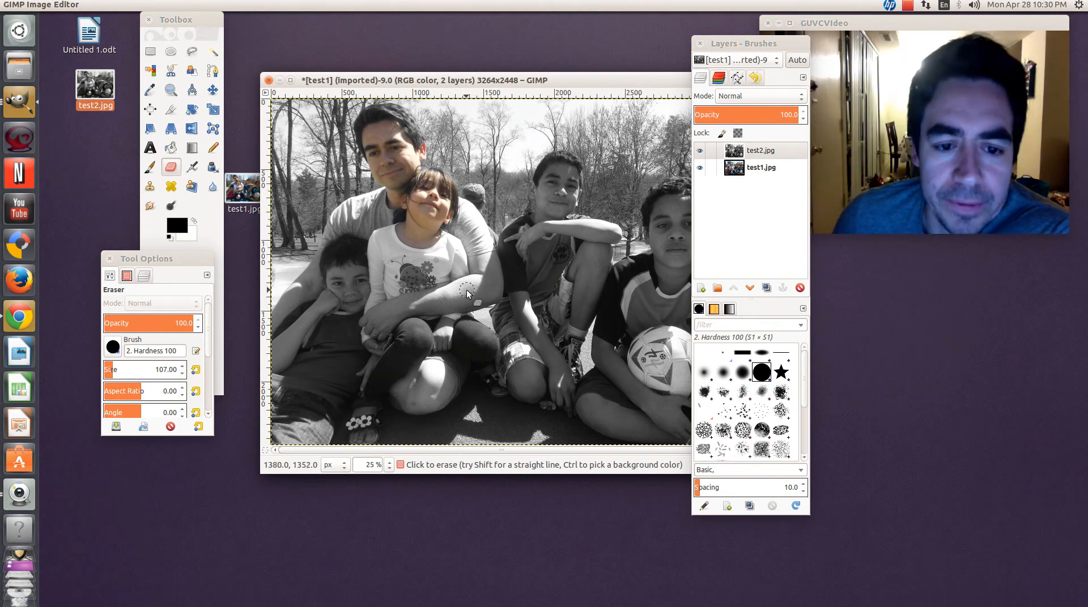
{"action": "left_click", "coordinate": [335, 283]}
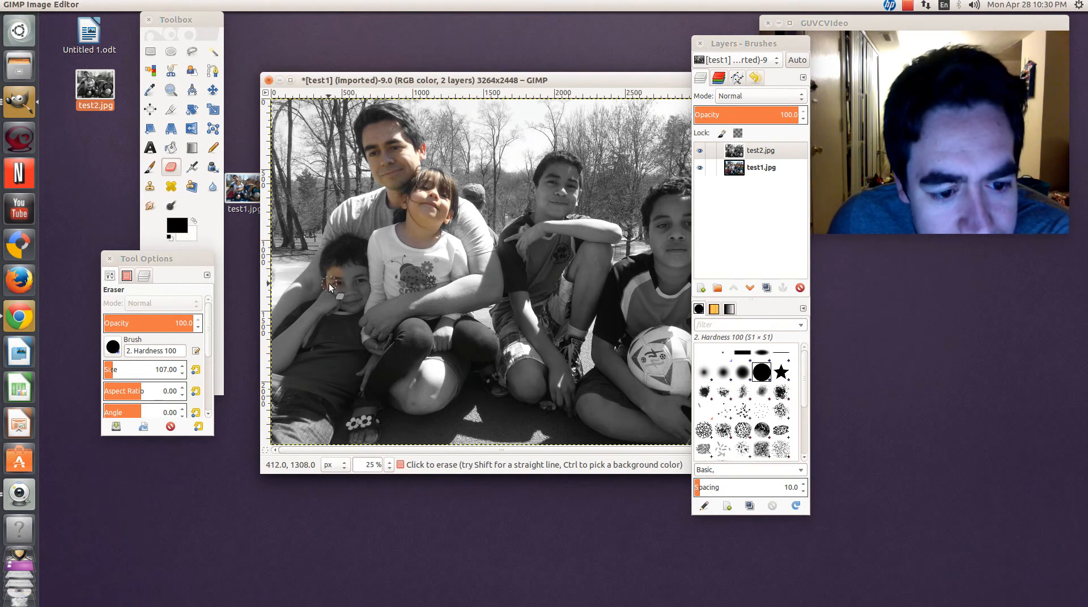
{"action": "mouse_move", "coordinate": [339, 275]}
{"action": "left_mouse_down"}
{"action": "mouse_move", "coordinate": [357, 292]}
{"action": "mouse_move", "coordinate": [348, 285]}
{"action": "mouse_move", "coordinate": [323, 308]}
{"action": "mouse_move", "coordinate": [363, 298]}
{"action": "left_mouse_up"}
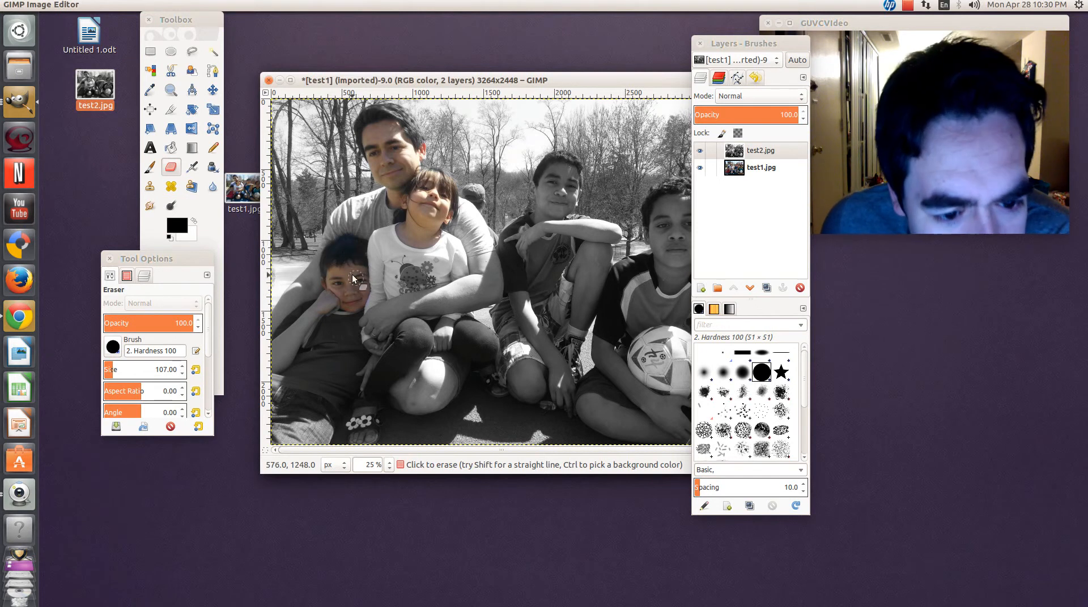
{"action": "key", "text": "ctrl"}
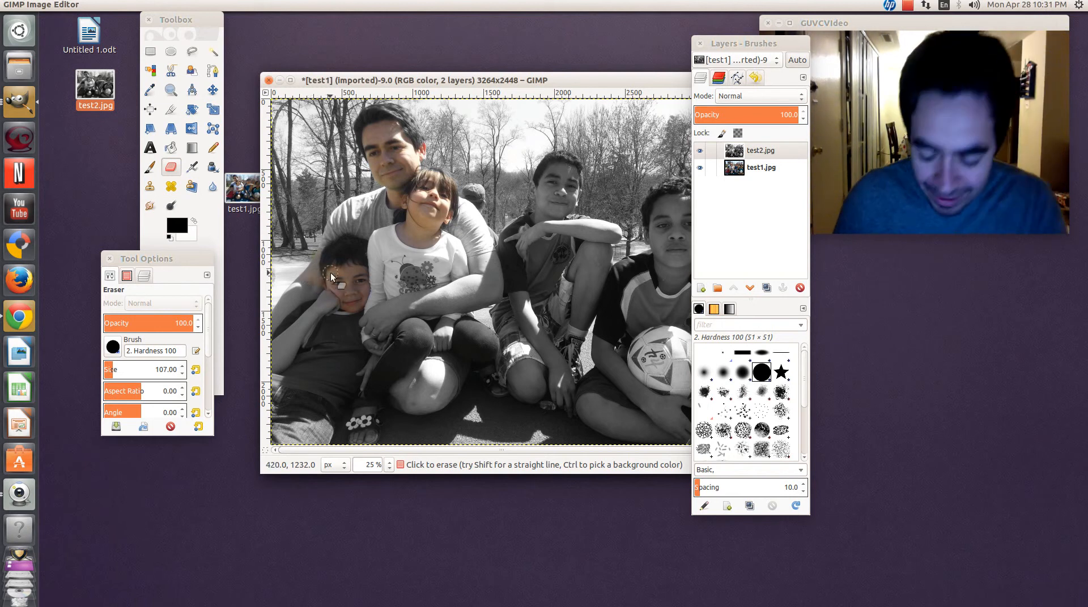
{"action": "key", "text": "ctrl"}
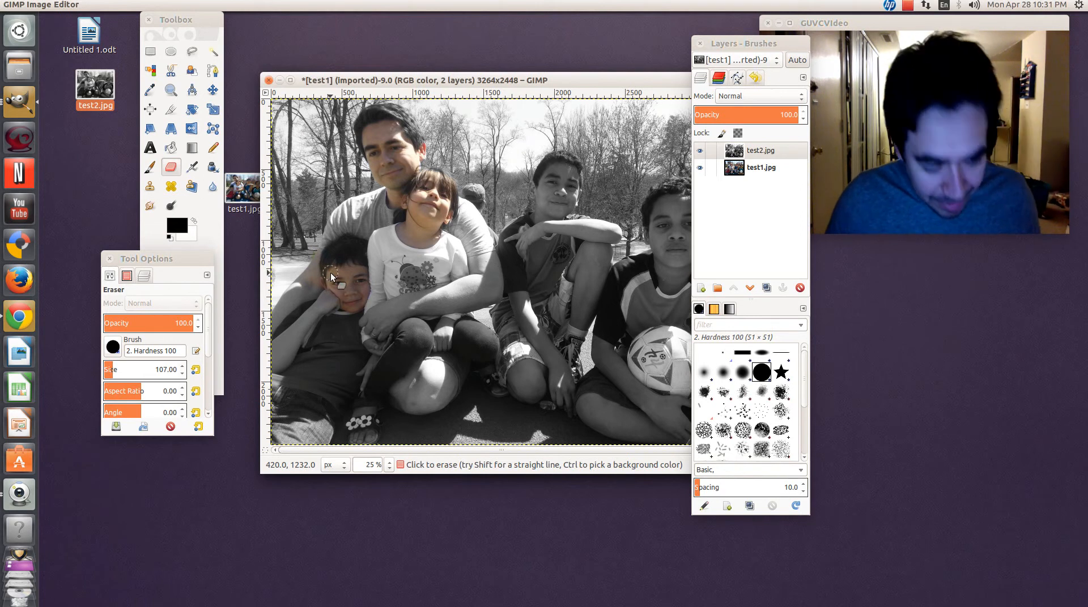
{"action": "left_click_drag", "start_coordinate": [467, 80], "coordinate": [437, 92]}
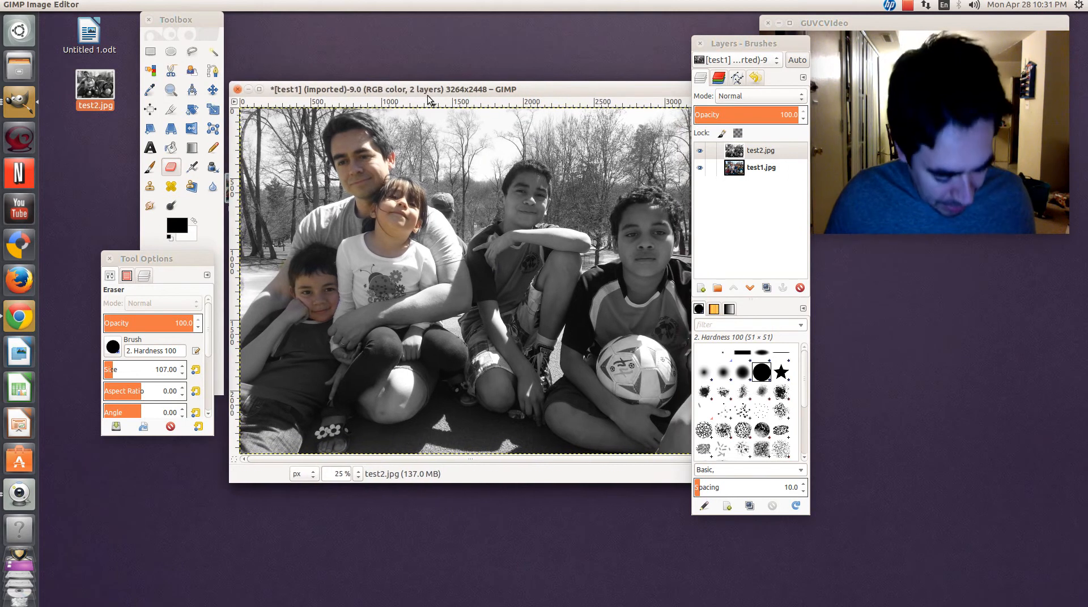
{"action": "key", "text": "super"}
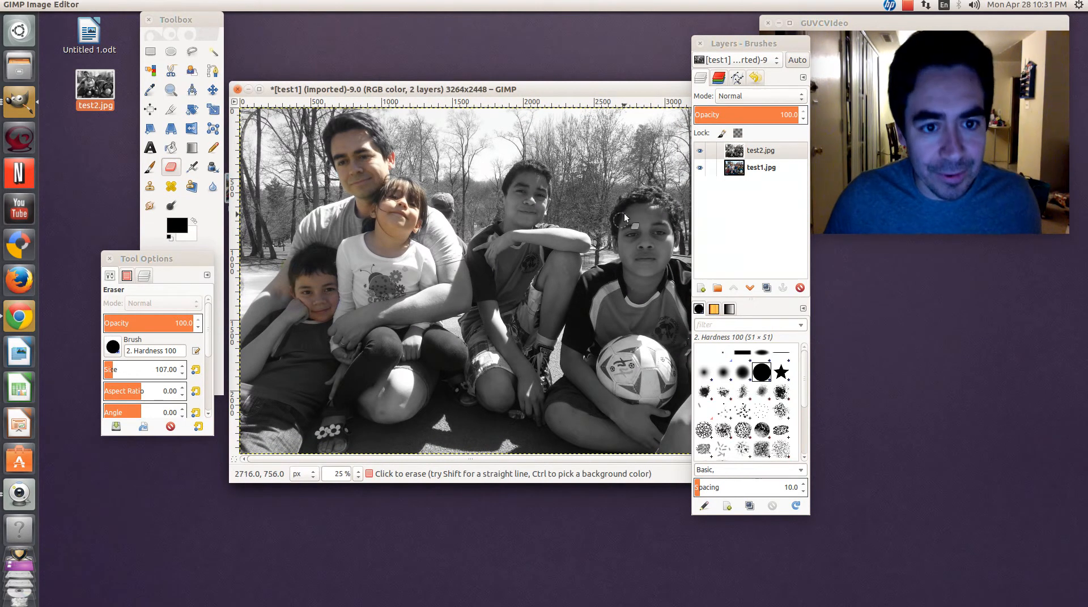
{"action": "left_click_drag", "start_coordinate": [494, 91], "coordinate": [487, 93]}
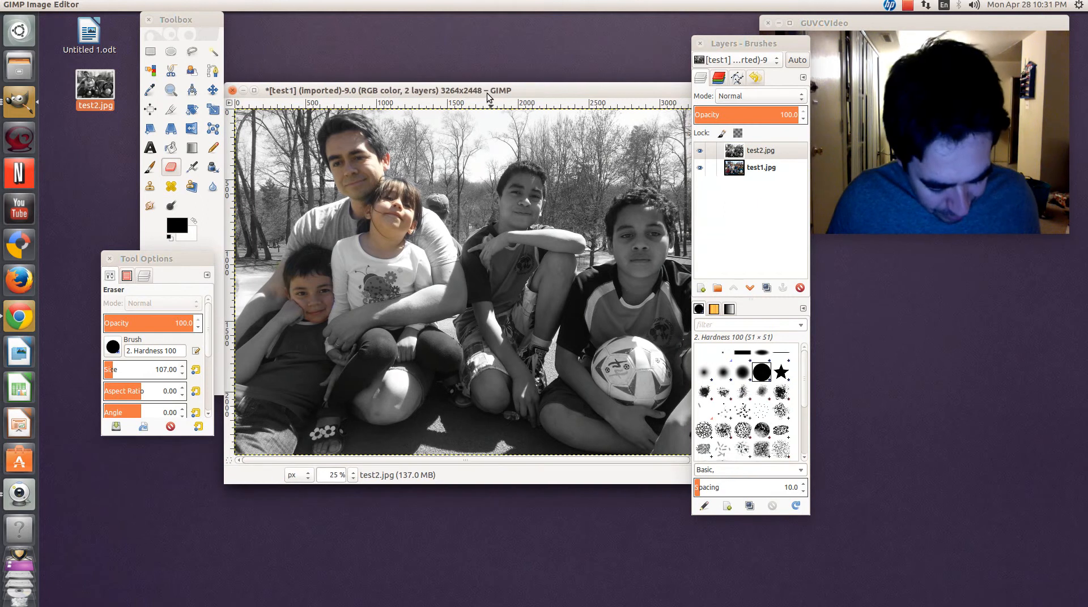
{"action": "key", "text": "super"}
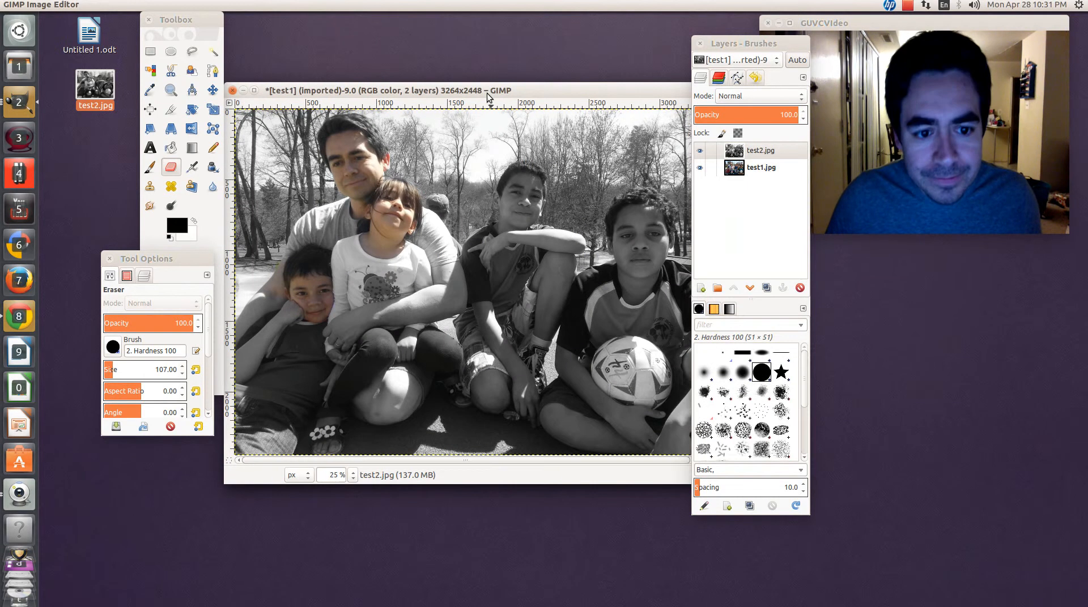
{"action": "key", "text": "ctrl"}
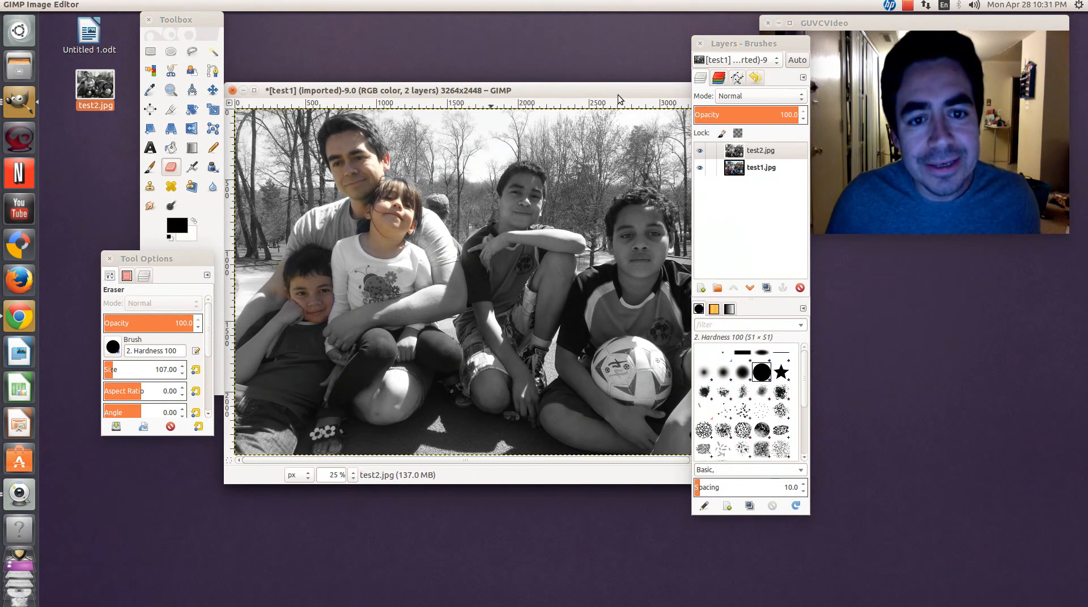
{"action": "left_click_drag", "start_coordinate": [496, 94], "coordinate": [507, 45]}
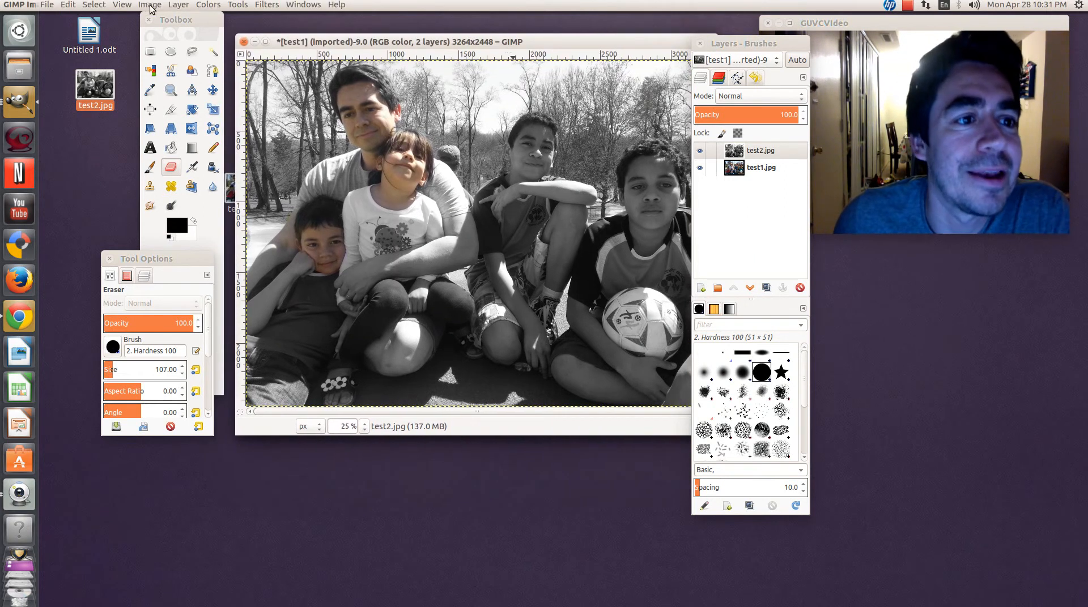
Erase the remaining grayscale over the small boy's hair, working at close range along the edge of his head.
{"action": "left_click", "coordinate": [123, 5]}
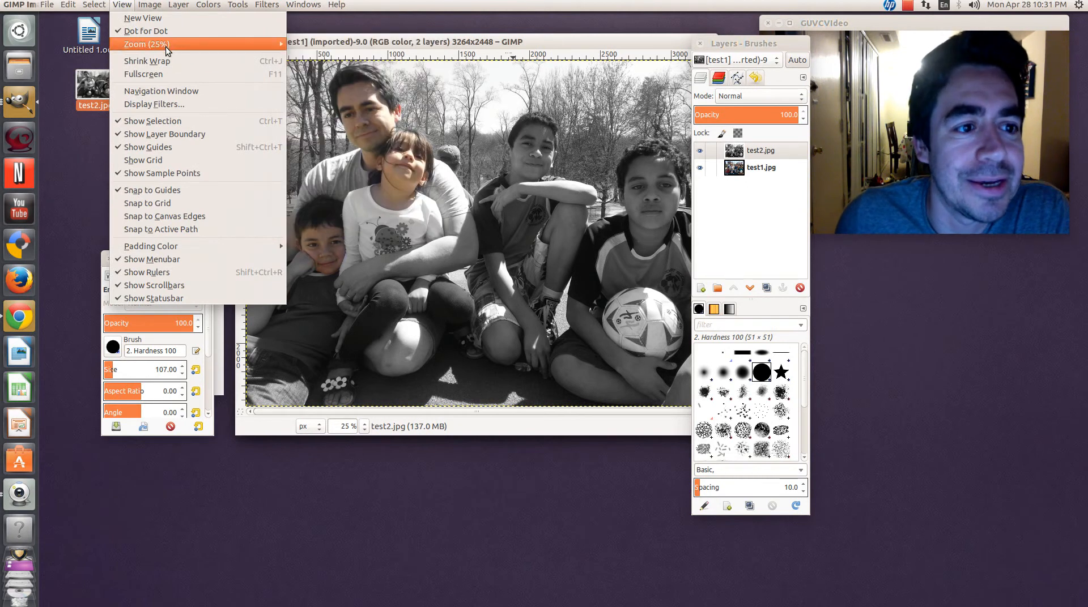
{"action": "mouse_move", "coordinate": [165, 46]}
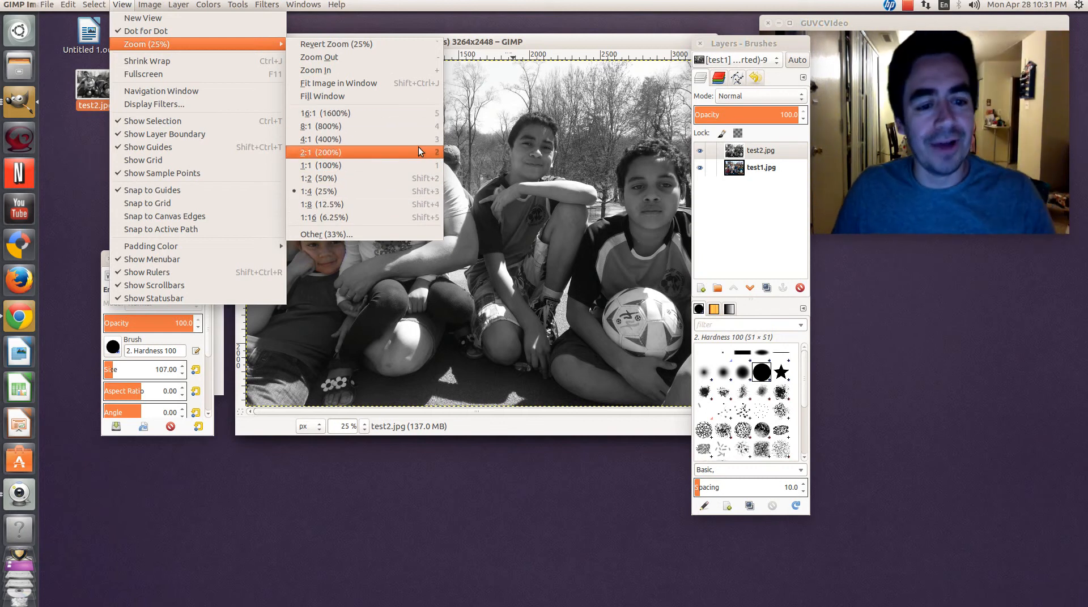
{"action": "left_click", "coordinate": [575, 39]}
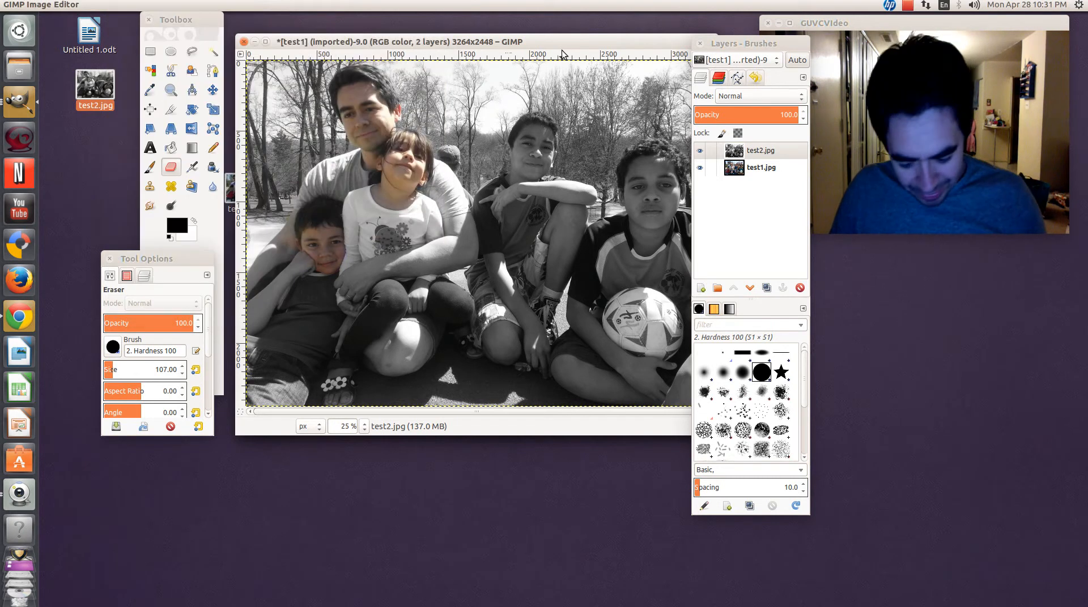
{"action": "key", "text": "5"}
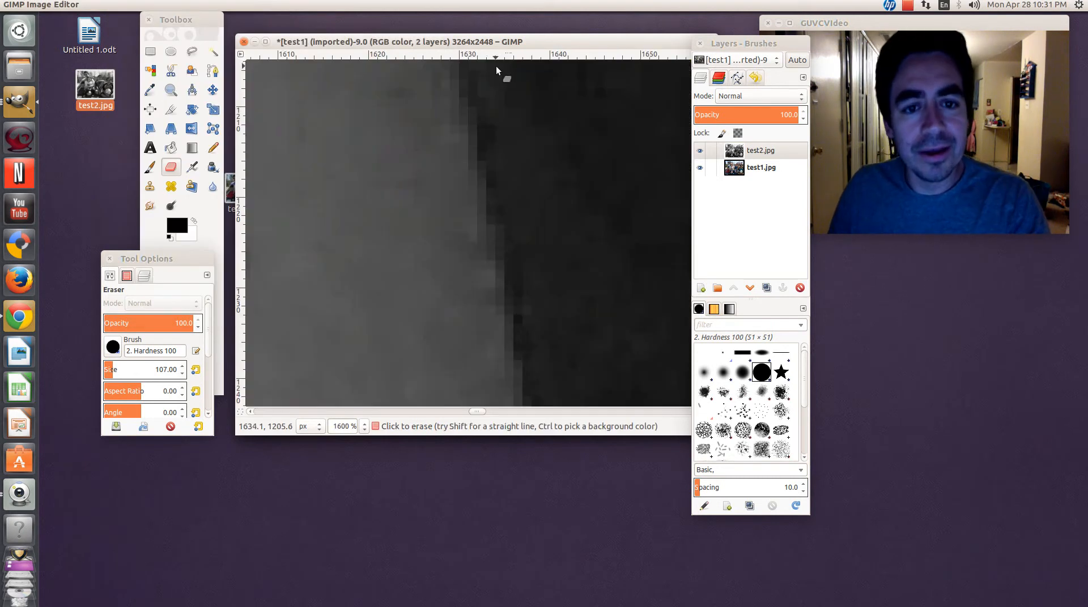
{"action": "key", "text": "4"}
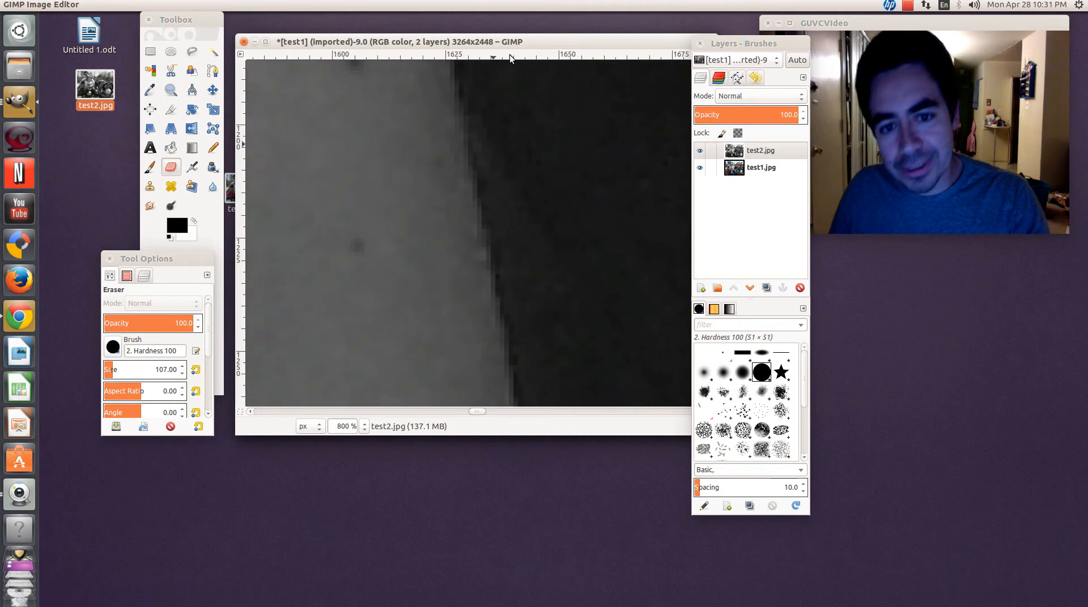
{"action": "key", "text": "1"}
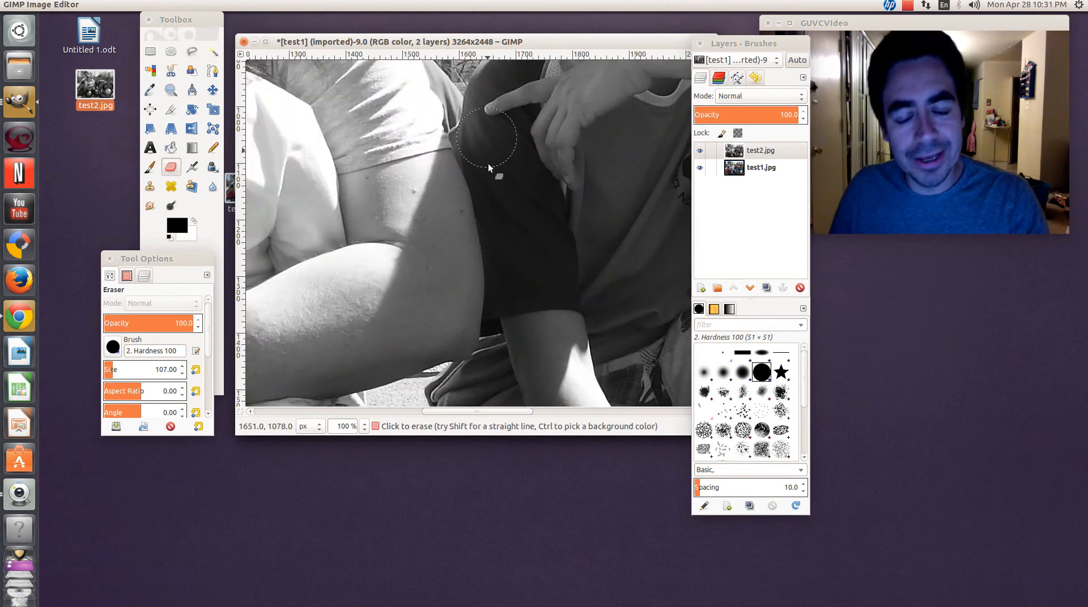
{"action": "left_click_drag", "start_coordinate": [488, 410], "coordinate": [356, 416]}
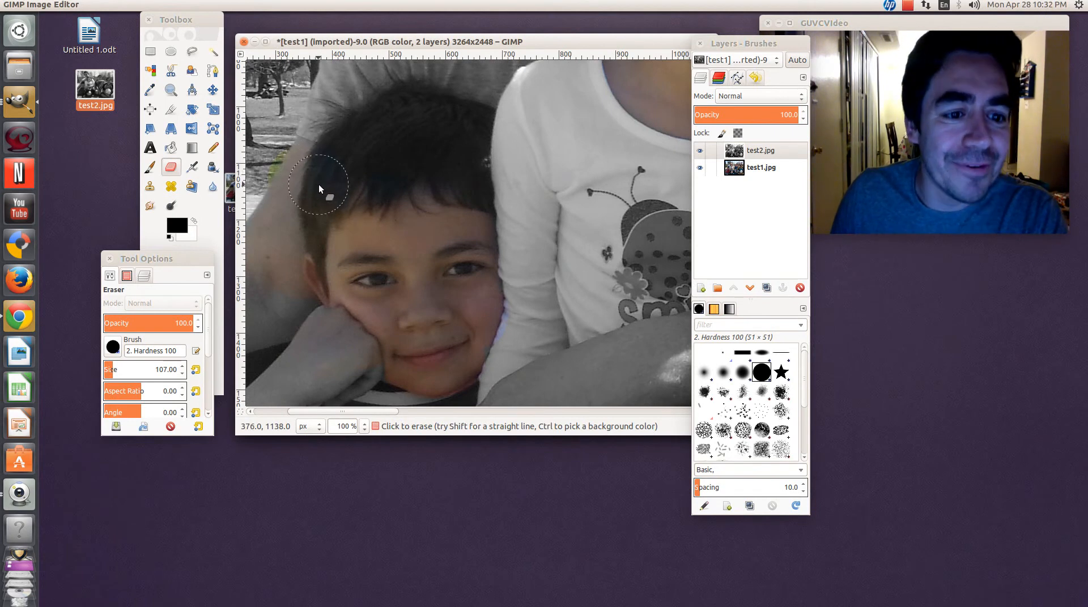
{"action": "key", "text": "ctrl"}
{"action": "key", "text": "ctrl"}
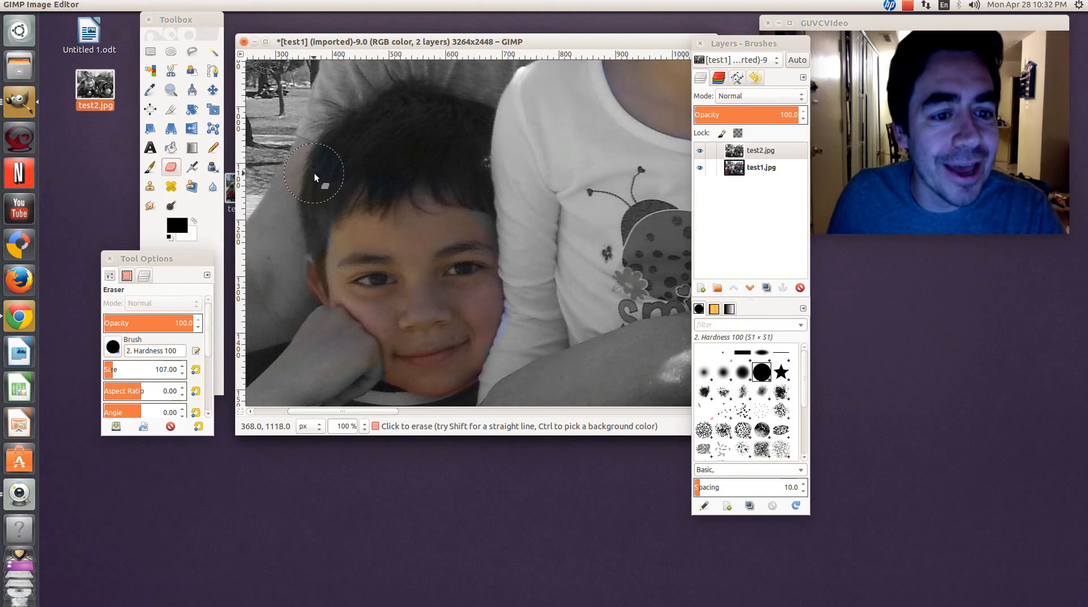
{"action": "mouse_move", "coordinate": [311, 169]}
{"action": "left_mouse_down"}
{"action": "mouse_move", "coordinate": [295, 233]}
{"action": "mouse_move", "coordinate": [291, 207]}
{"action": "mouse_move", "coordinate": [301, 196]}
{"action": "mouse_move", "coordinate": [266, 263]}
{"action": "mouse_move", "coordinate": [309, 241]}
{"action": "mouse_move", "coordinate": [304, 275]}
{"action": "mouse_move", "coordinate": [301, 262]}
{"action": "mouse_move", "coordinate": [278, 303]}
{"action": "mouse_move", "coordinate": [297, 261]}
{"action": "mouse_move", "coordinate": [294, 278]}
{"action": "mouse_move", "coordinate": [327, 248]}
{"action": "mouse_move", "coordinate": [345, 269]}
{"action": "mouse_move", "coordinate": [398, 225]}
{"action": "mouse_move", "coordinate": [468, 233]}
{"action": "left_mouse_up"}
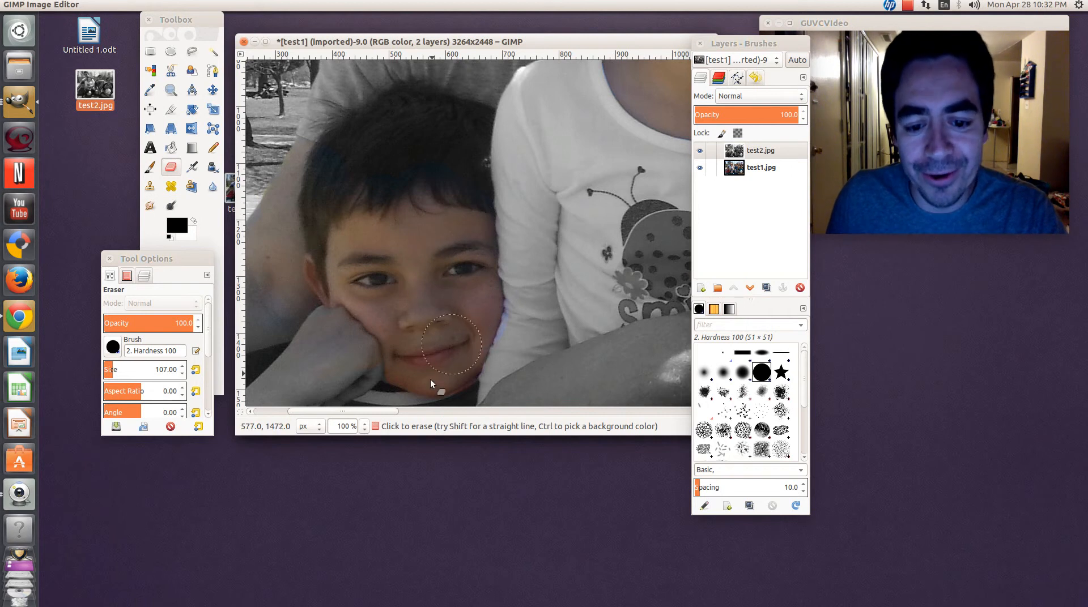
Erase the grayscale layer over the man's arm beside the small boy, and move the layers window clear of the photo.
{"action": "scroll", "coordinate": [372, 415], "scroll_direction": "left", "scroll_amount": 3}
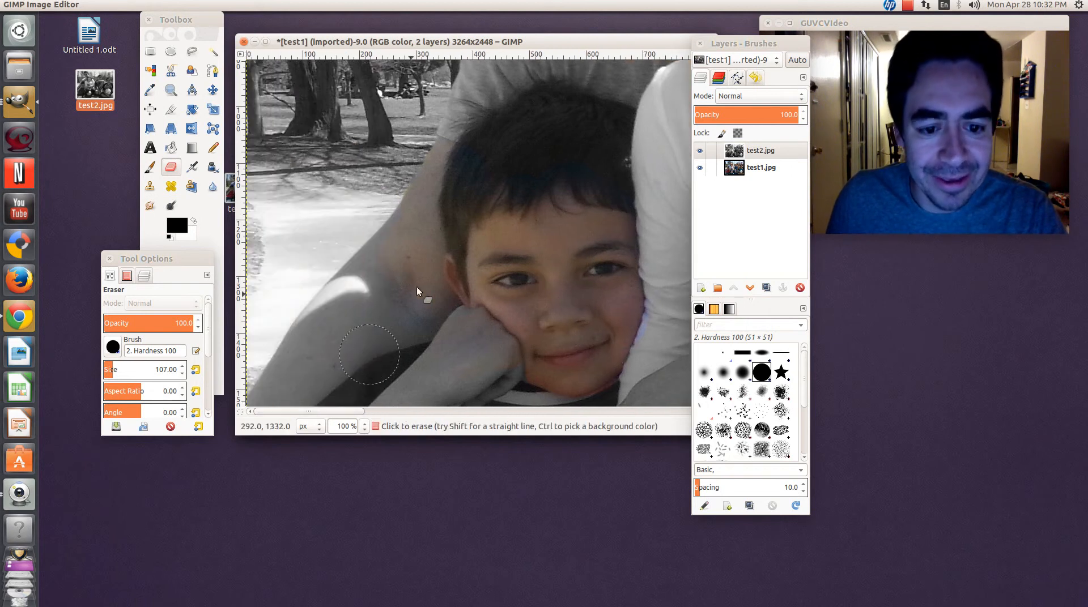
{"action": "mouse_move", "coordinate": [387, 267]}
{"action": "left_mouse_down"}
{"action": "mouse_move", "coordinate": [357, 301]}
{"action": "mouse_move", "coordinate": [398, 269]}
{"action": "mouse_move", "coordinate": [422, 307]}
{"action": "left_mouse_up"}
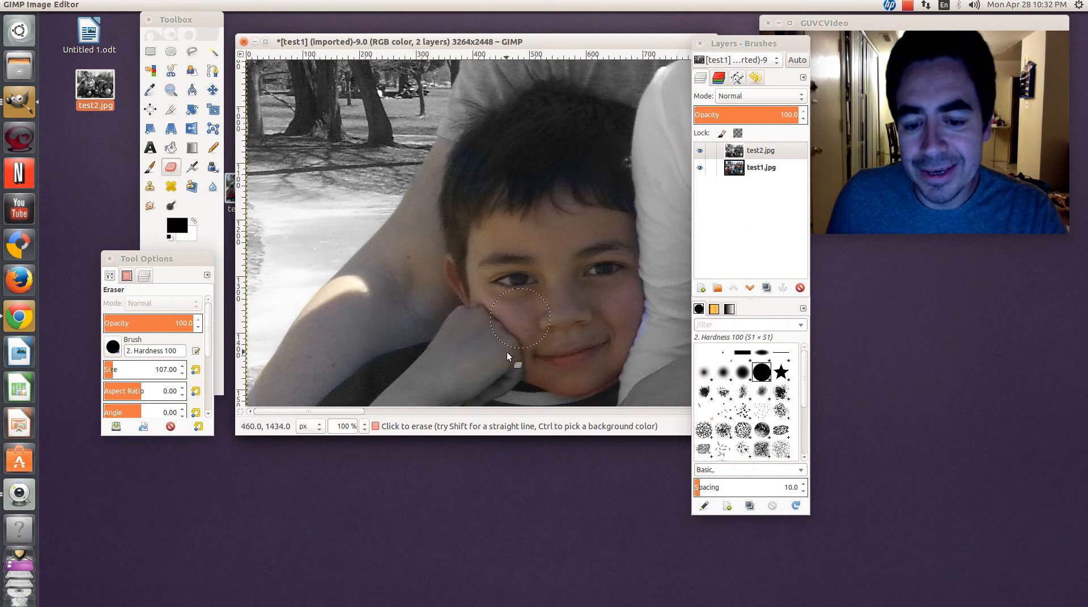
{"action": "mouse_move", "coordinate": [766, 45]}
{"action": "left_mouse_down"}
{"action": "mouse_move", "coordinate": [916, 129]}
{"action": "mouse_move", "coordinate": [912, 139]}
{"action": "left_mouse_up"}
Erase the grayscale layer over the small boy's hand, forearm and elbow, undoing stray strokes along the way.
{"action": "left_click_drag", "start_coordinate": [715, 233], "coordinate": [723, 278]}
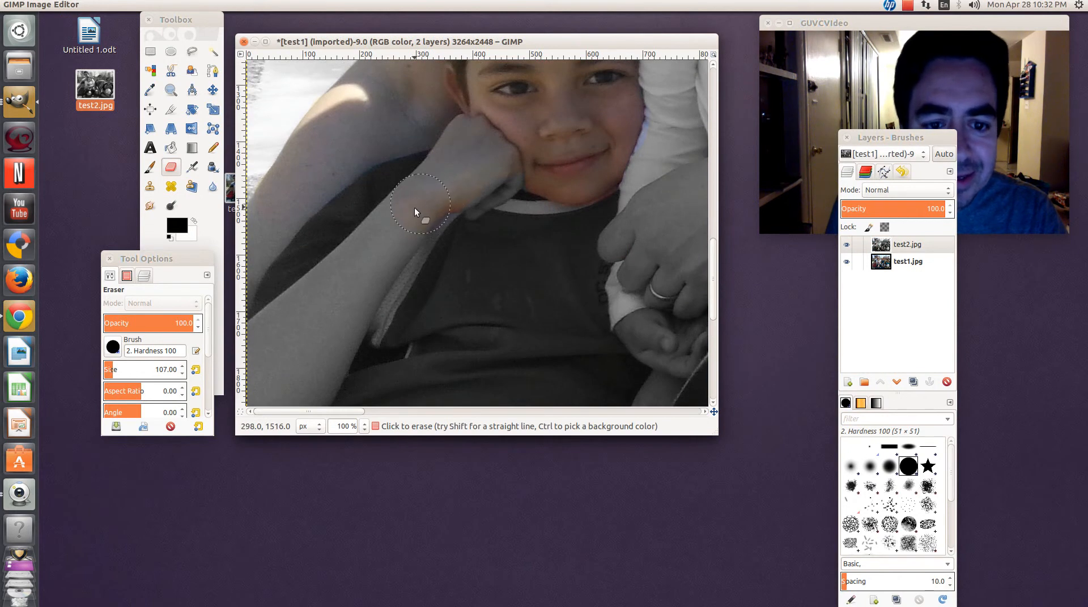
{"action": "left_click", "coordinate": [288, 345]}
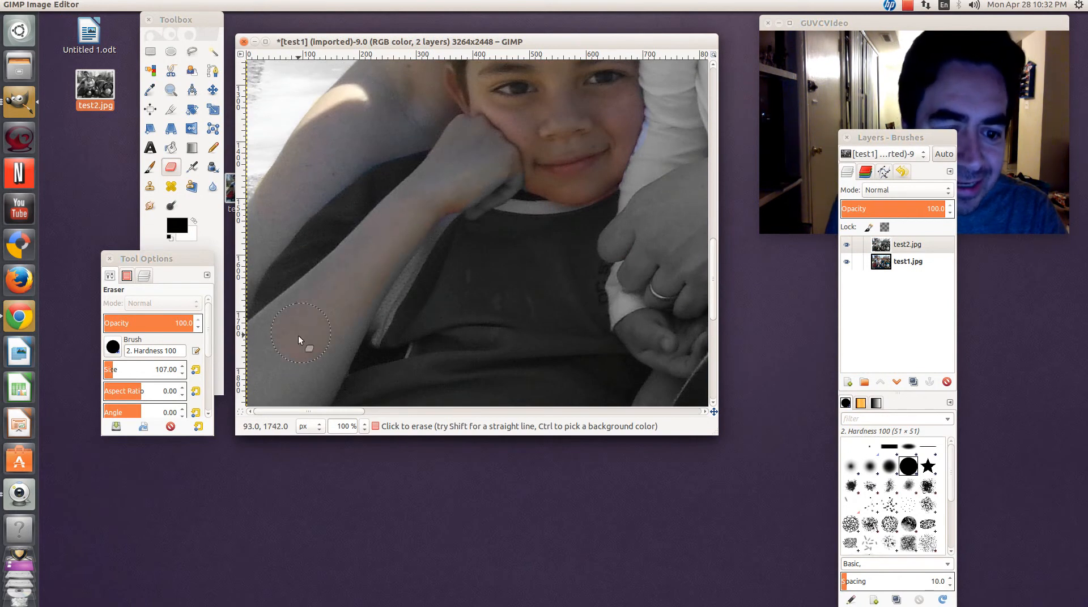
{"action": "mouse_move", "coordinate": [371, 305]}
{"action": "left_mouse_down"}
{"action": "mouse_move", "coordinate": [387, 280]}
{"action": "mouse_move", "coordinate": [370, 293]}
{"action": "mouse_move", "coordinate": [347, 288]}
{"action": "left_mouse_up"}
{"action": "key", "text": "ctrl+z"}
{"action": "key", "text": "ctrl+z"}
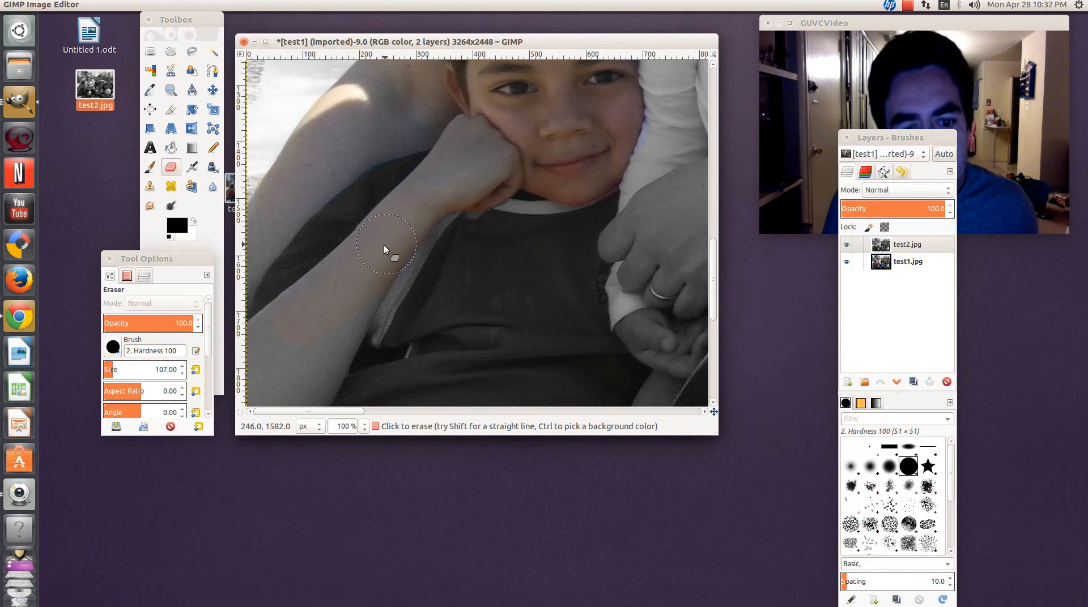
{"action": "mouse_move", "coordinate": [353, 279]}
{"action": "left_mouse_down"}
{"action": "mouse_move", "coordinate": [332, 334]}
{"action": "mouse_move", "coordinate": [349, 311]}
{"action": "mouse_move", "coordinate": [353, 296]}
{"action": "mouse_move", "coordinate": [307, 356]}
{"action": "mouse_move", "coordinate": [306, 376]}
{"action": "mouse_move", "coordinate": [323, 361]}
{"action": "mouse_move", "coordinate": [319, 371]}
{"action": "mouse_move", "coordinate": [301, 388]}
{"action": "mouse_move", "coordinate": [287, 339]}
{"action": "mouse_move", "coordinate": [272, 342]}
{"action": "mouse_move", "coordinate": [292, 324]}
{"action": "mouse_move", "coordinate": [287, 343]}
{"action": "mouse_move", "coordinate": [378, 392]}
{"action": "mouse_move", "coordinate": [342, 408]}
{"action": "left_mouse_up"}
{"action": "left_click_drag", "start_coordinate": [712, 263], "coordinate": [708, 293]}
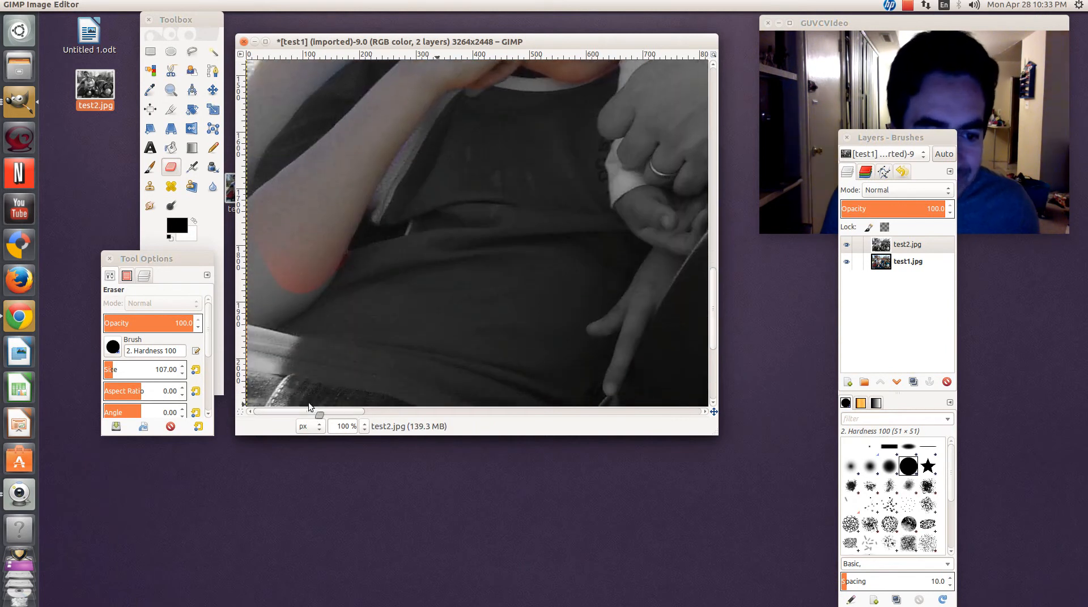
{"action": "mouse_move", "coordinate": [285, 271]}
{"action": "left_mouse_down"}
{"action": "mouse_move", "coordinate": [280, 287]}
{"action": "mouse_move", "coordinate": [302, 272]}
{"action": "mouse_move", "coordinate": [269, 298]}
{"action": "mouse_move", "coordinate": [257, 253]}
{"action": "mouse_move", "coordinate": [266, 229]}
{"action": "left_mouse_up"}
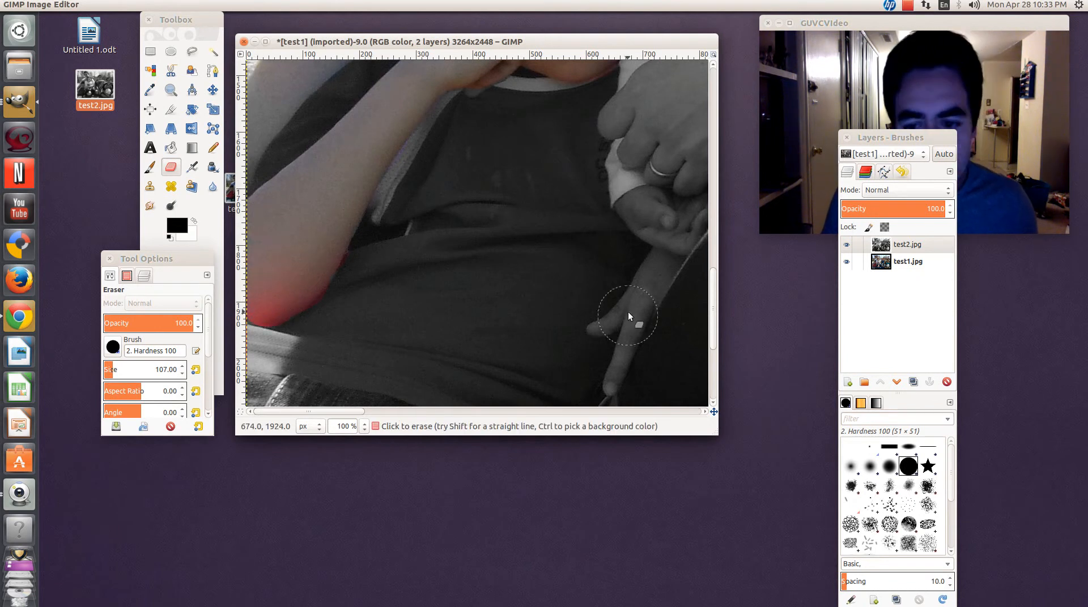
Erase the grayscale layer over the fingers of the man's hand and the girl's hand beneath them.
{"action": "scroll", "coordinate": [712, 305], "scroll_direction": "down", "scroll_amount": 3}
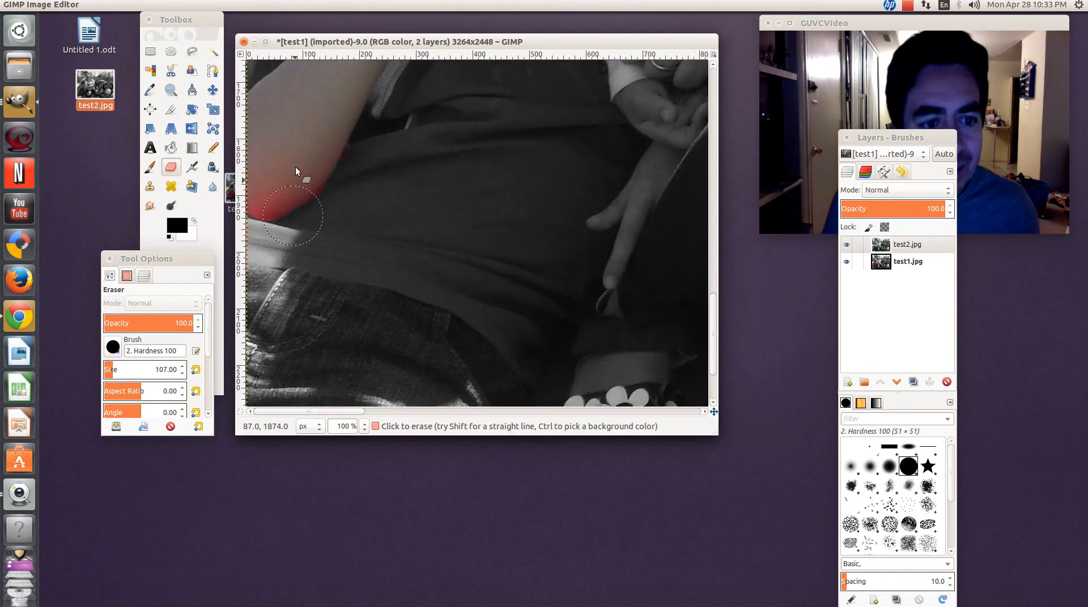
{"action": "scroll", "coordinate": [313, 134], "scroll_direction": "up", "scroll_amount": 7}
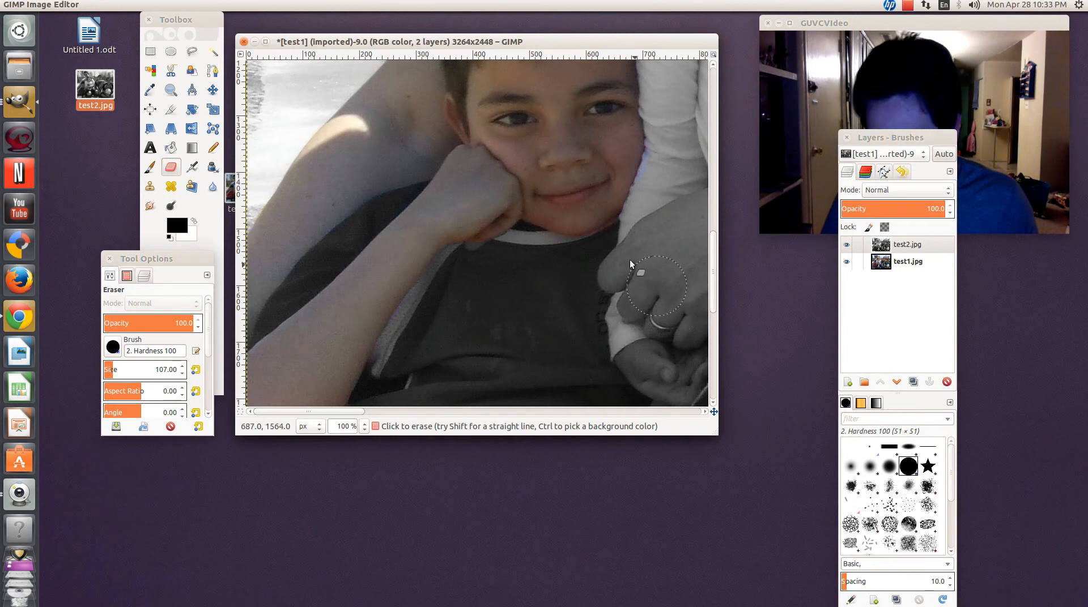
{"action": "scroll", "coordinate": [610, 243], "scroll_direction": "down", "scroll_amount": 3}
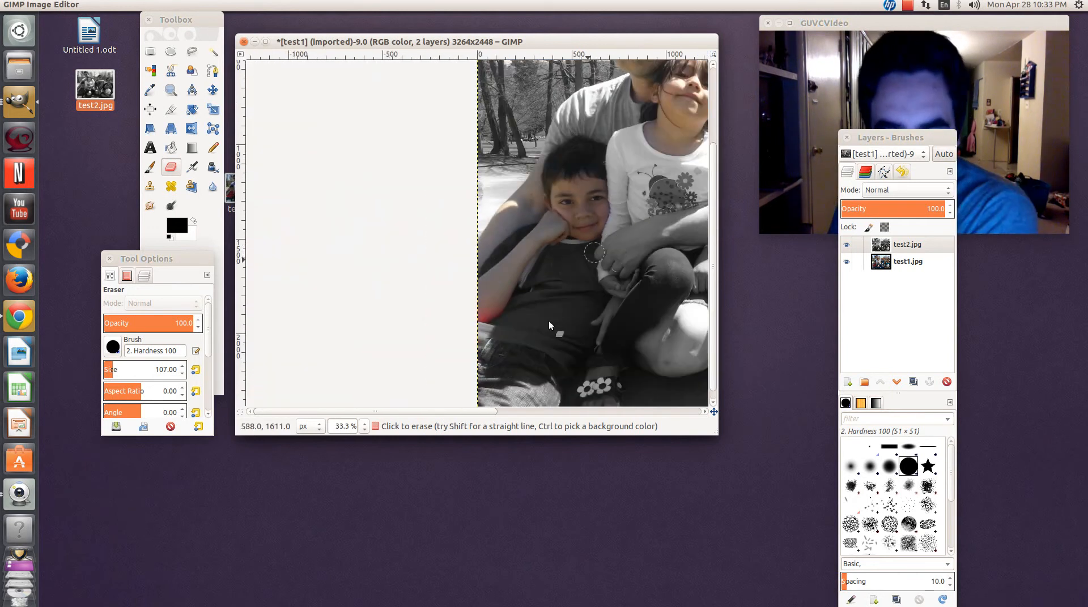
{"action": "left_click_drag", "start_coordinate": [471, 412], "coordinate": [495, 409]}
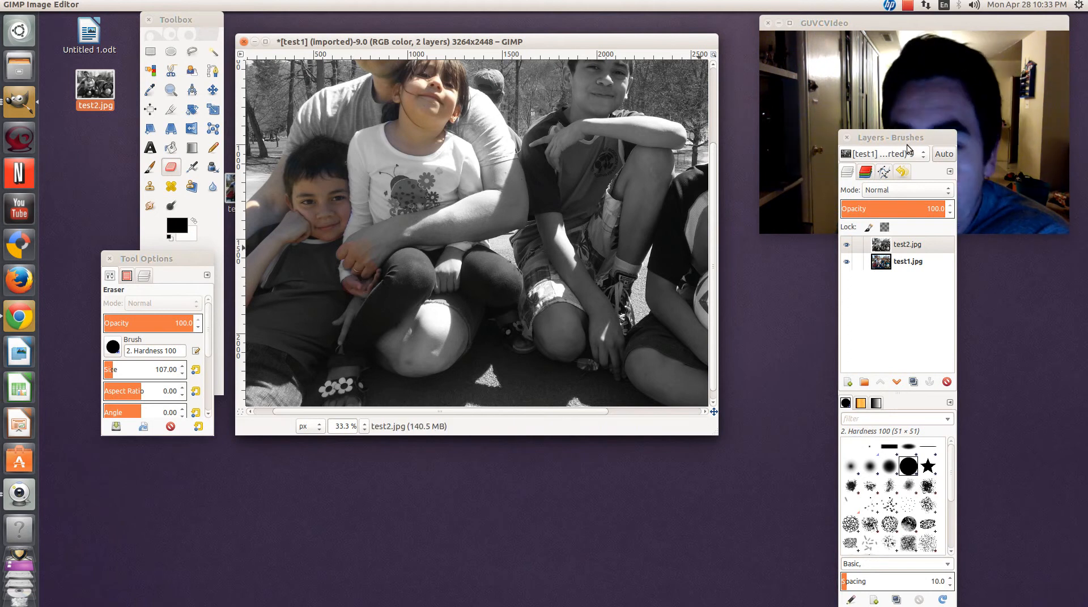
Rearrange the toolbox, tool options, layers and image windows so that the whole photo view is uncovered.
{"action": "left_click_drag", "start_coordinate": [914, 141], "coordinate": [779, 100]}
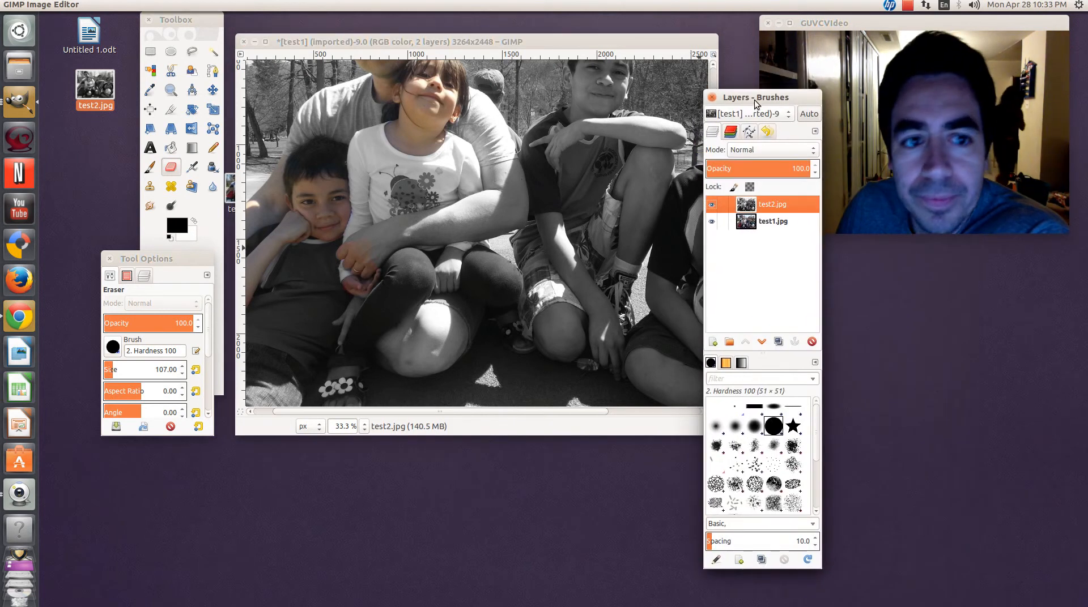
{"action": "left_click_drag", "start_coordinate": [152, 260], "coordinate": [90, 314]}
{"action": "left_click_drag", "start_coordinate": [181, 35], "coordinate": [95, 45]}
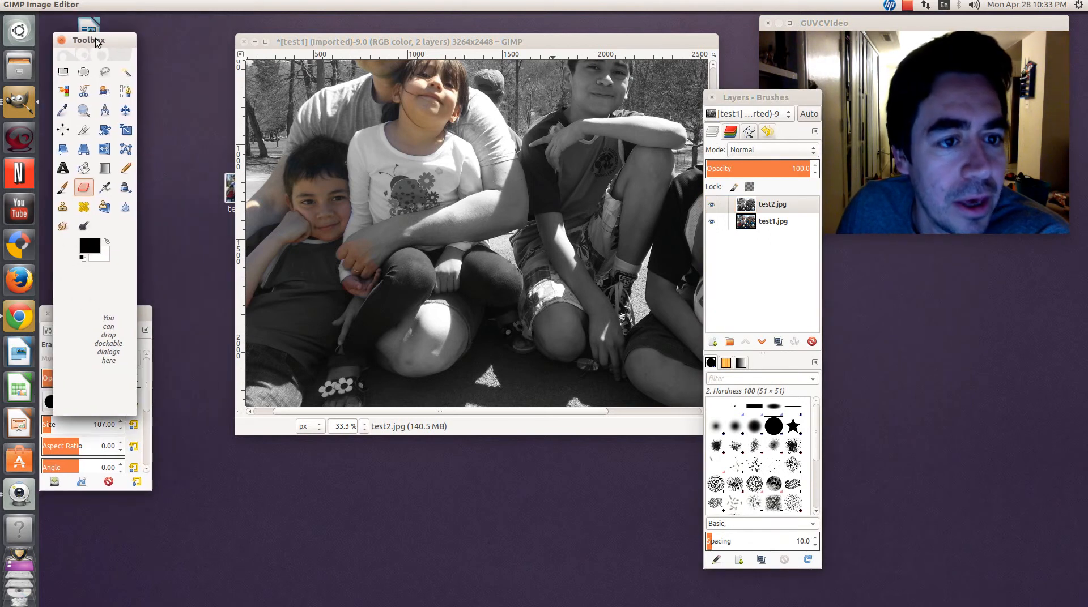
{"action": "left_click", "coordinate": [389, 42]}
{"action": "left_click_drag", "start_coordinate": [389, 43], "coordinate": [289, 43]}
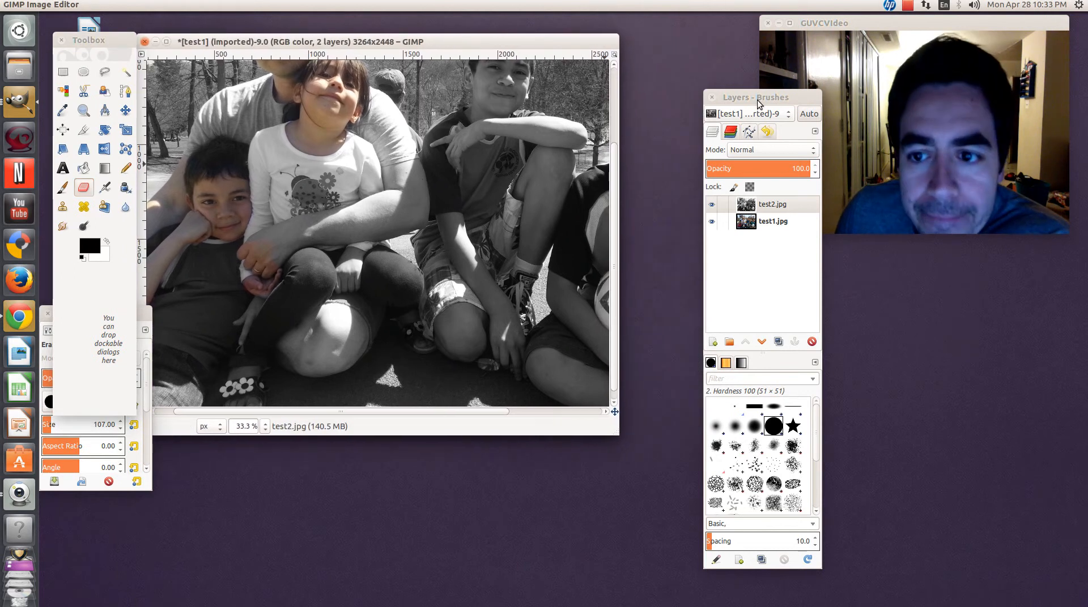
{"action": "mouse_move", "coordinate": [762, 99]}
{"action": "left_mouse_down"}
{"action": "mouse_move", "coordinate": [703, 77]}
{"action": "mouse_move", "coordinate": [691, 58]}
{"action": "left_mouse_up"}
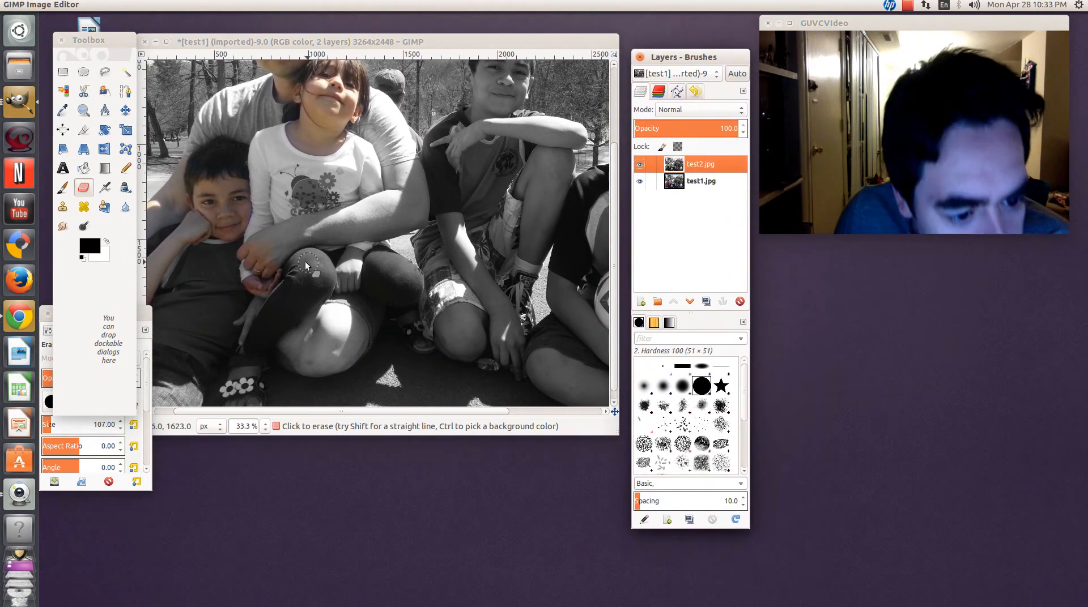
Reduce the Eraser size to 46 and erase the grayscale along the edges of the man's hand and wrist.
{"action": "left_click", "coordinate": [258, 246]}
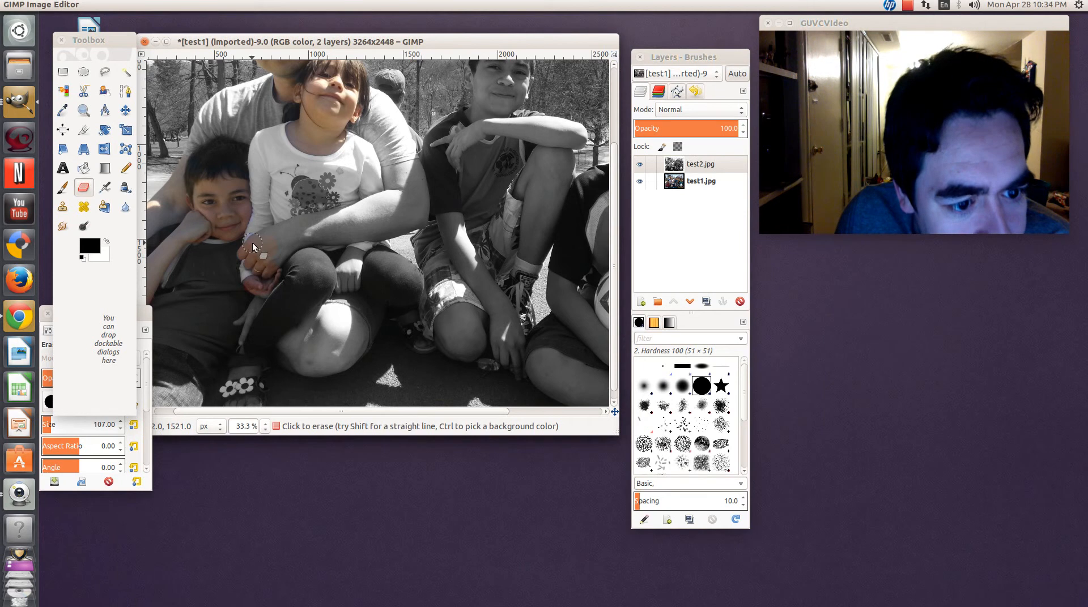
{"action": "key", "text": "ctrl"}
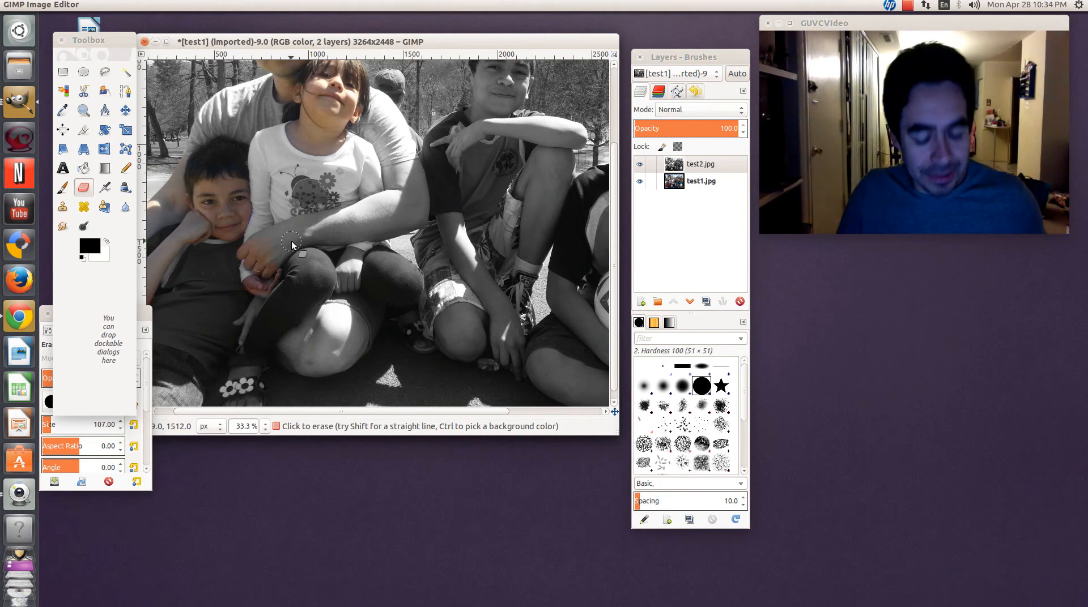
{"action": "scroll", "coordinate": [292, 244], "scroll_direction": "up", "scroll_amount": 4}
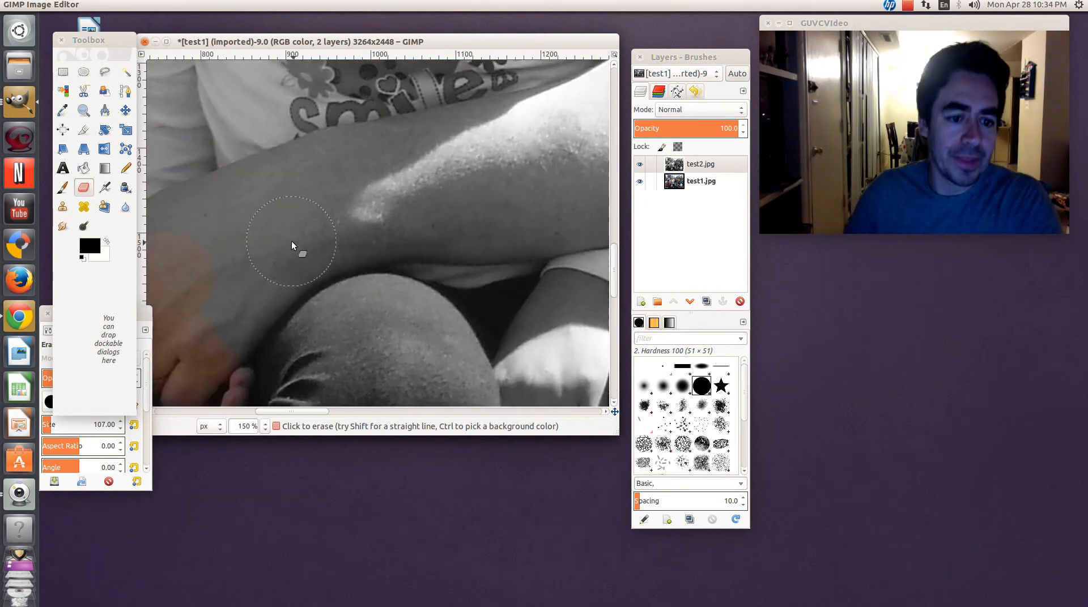
{"action": "left_click_drag", "start_coordinate": [306, 412], "coordinate": [270, 422]}
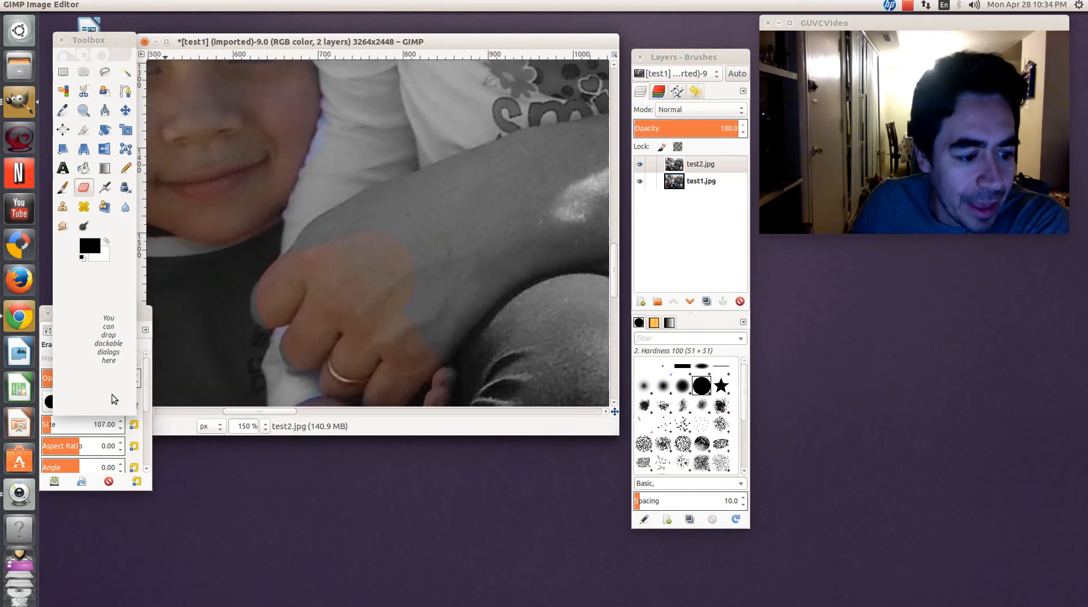
{"action": "left_click", "coordinate": [122, 429]}
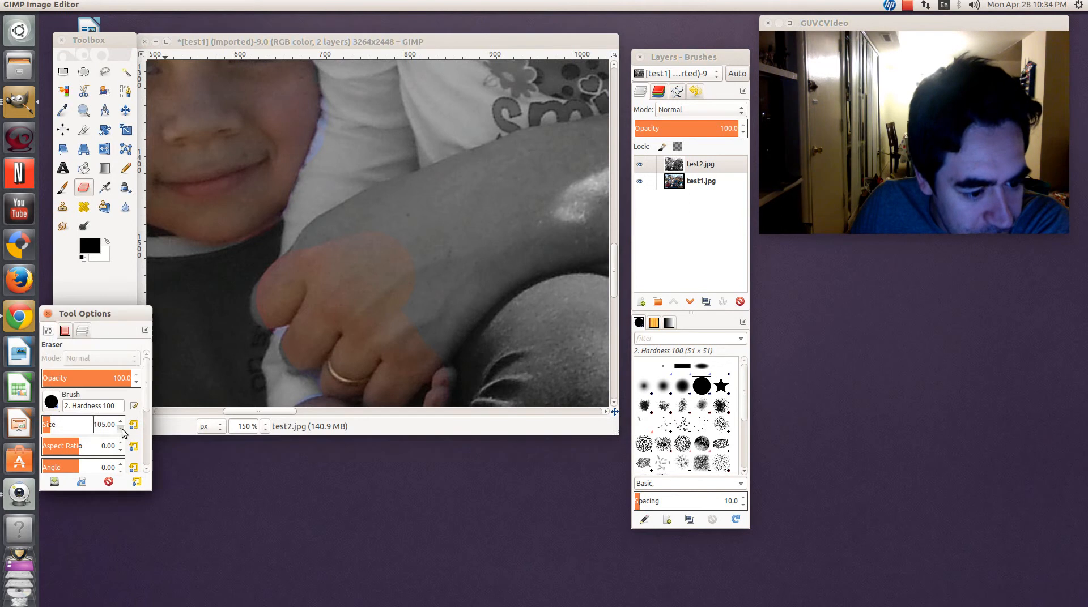
{"action": "left_click", "coordinate": [121, 428]}
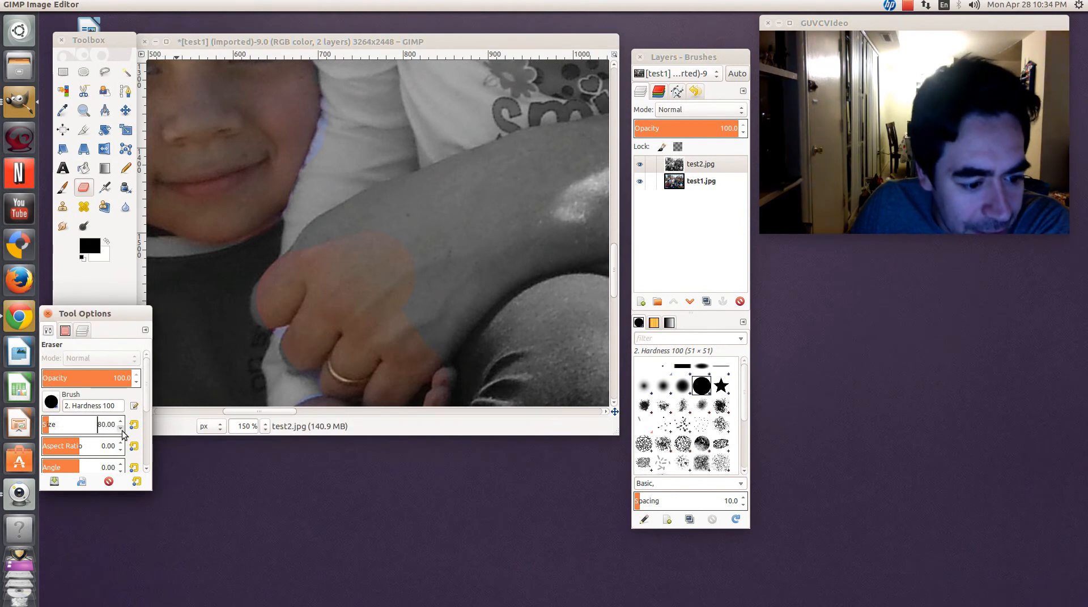
{"action": "left_click", "coordinate": [269, 304]}
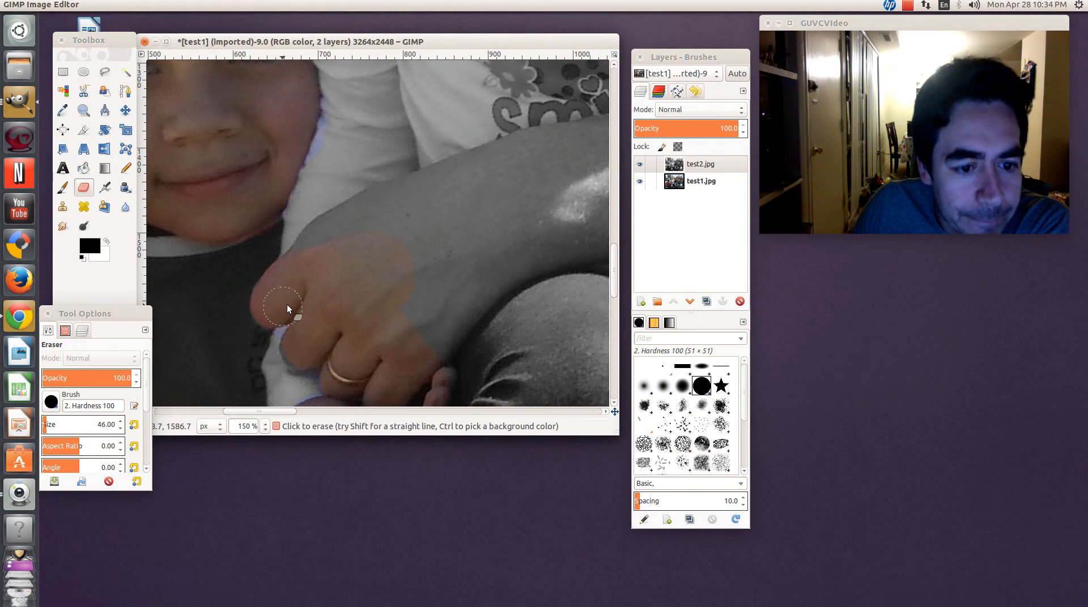
{"action": "left_click", "coordinate": [308, 256]}
{"action": "left_click", "coordinate": [327, 236]}
{"action": "left_click", "coordinate": [340, 229]}
{"action": "left_click", "coordinate": [355, 222]}
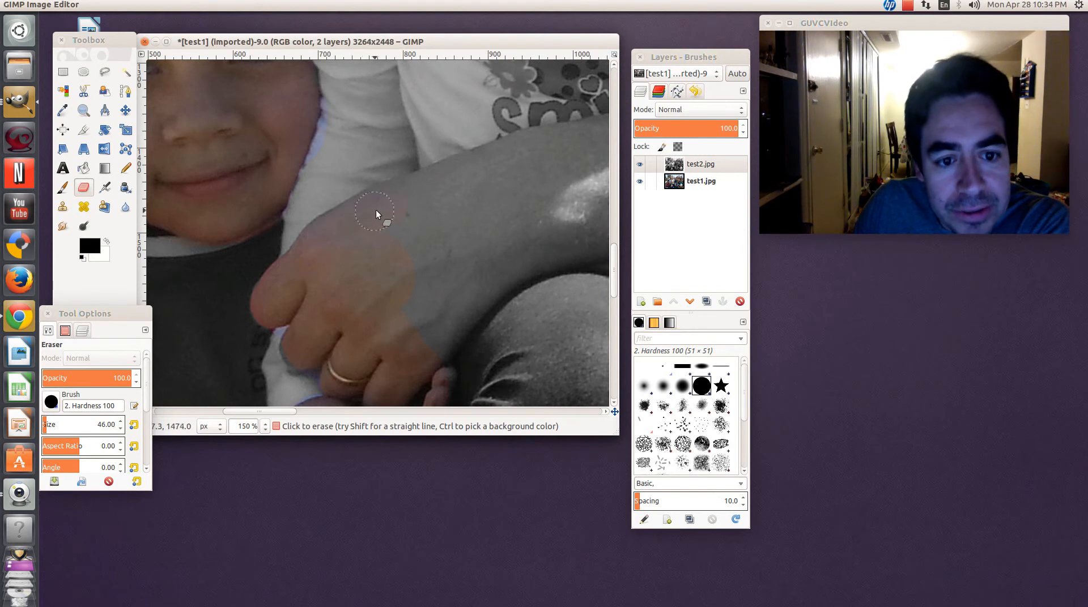
Erase the grayscale layer over the man's forearm and finish the girl's small hand beneath his fingers.
{"action": "left_click_drag", "start_coordinate": [451, 179], "coordinate": [477, 168]}
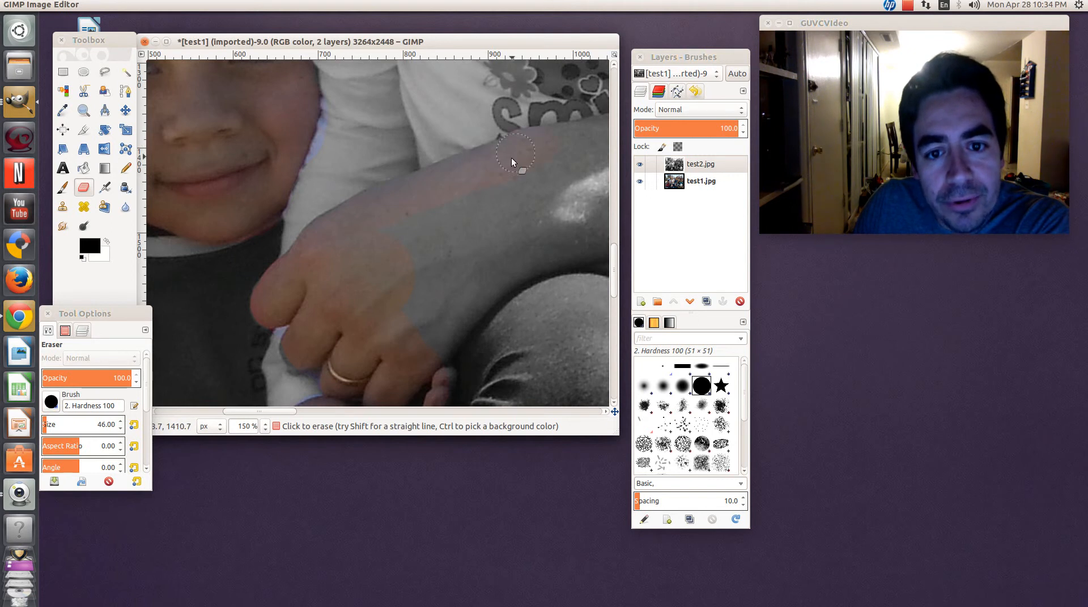
{"action": "mouse_move", "coordinate": [446, 230]}
{"action": "left_mouse_down"}
{"action": "mouse_move", "coordinate": [441, 256]}
{"action": "mouse_move", "coordinate": [470, 247]}
{"action": "left_mouse_up"}
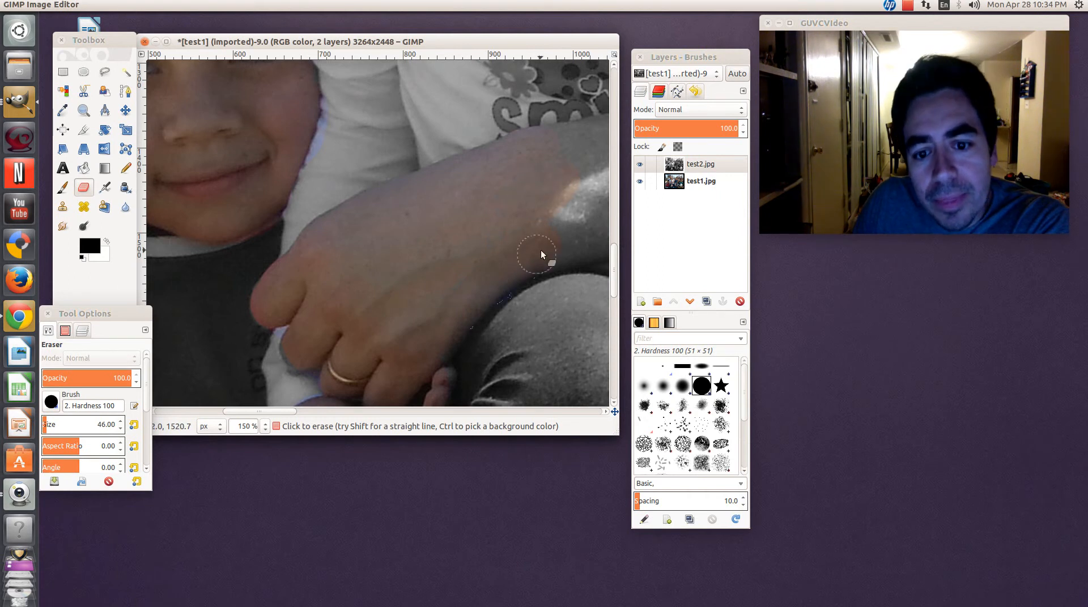
{"action": "mouse_move", "coordinate": [559, 182]}
{"action": "left_mouse_down"}
{"action": "mouse_move", "coordinate": [552, 249]}
{"action": "mouse_move", "coordinate": [616, 276]}
{"action": "mouse_move", "coordinate": [614, 291]}
{"action": "left_mouse_up"}
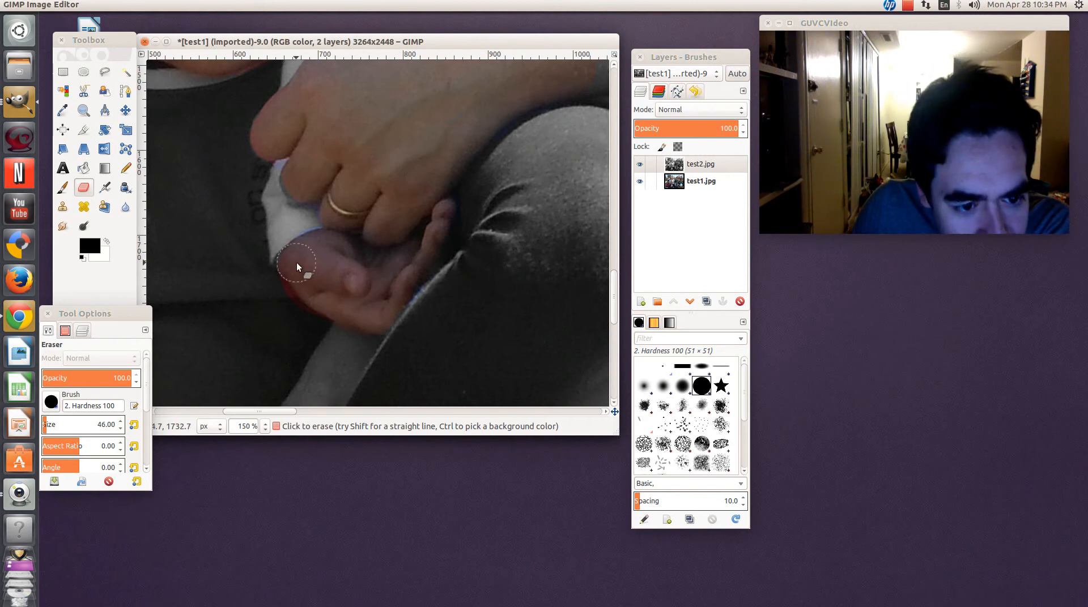
Erase the grayscale layer over the girl's other hand and wrist between her knees.
{"action": "left_click_drag", "start_coordinate": [280, 412], "coordinate": [332, 412]}
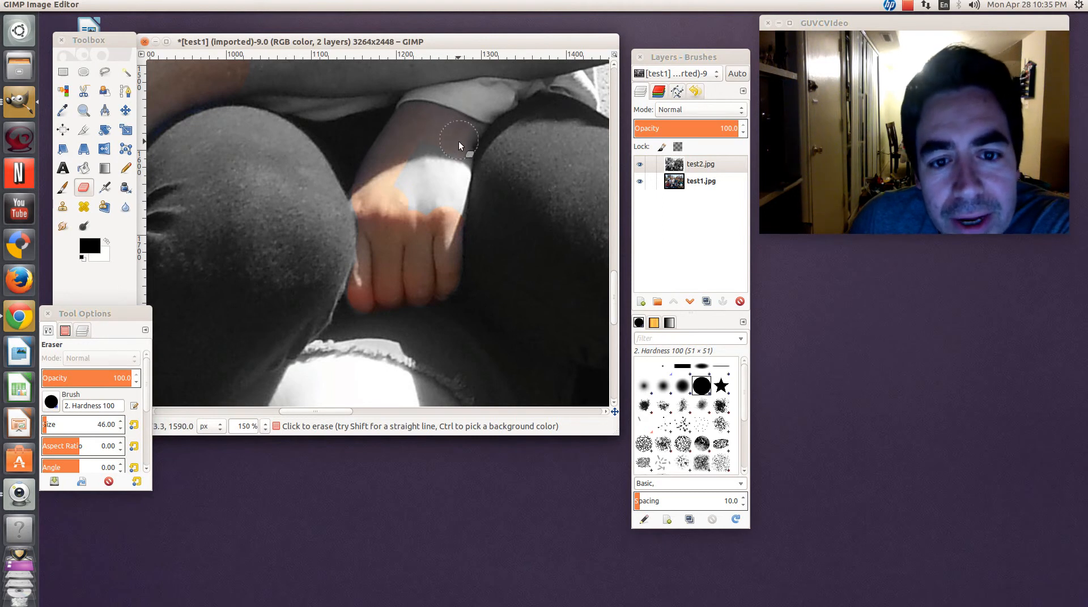
{"action": "left_click_drag", "start_coordinate": [459, 161], "coordinate": [448, 205]}
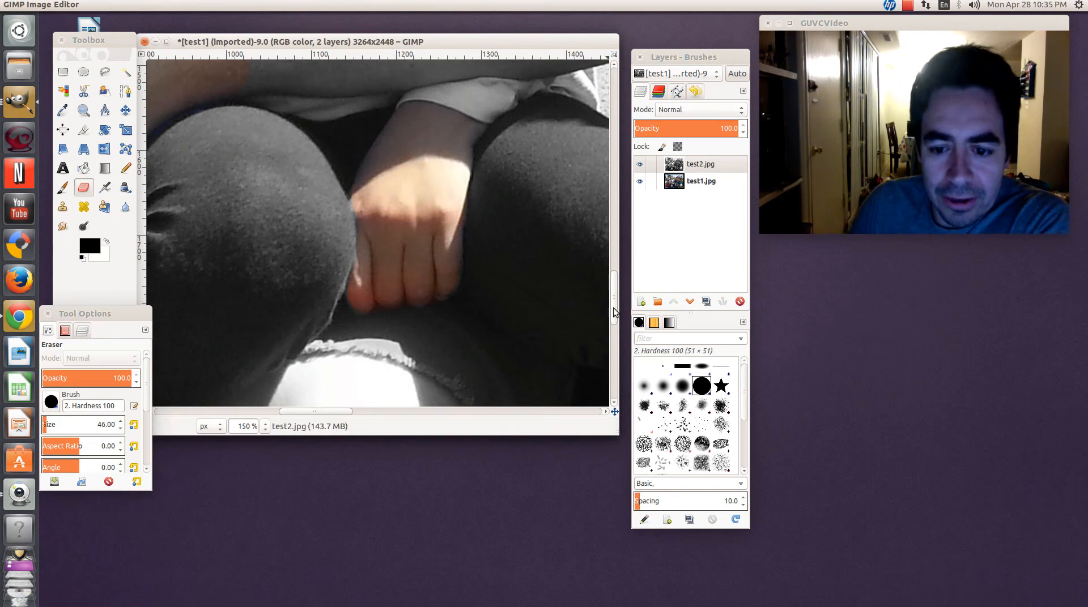
Erase the grayscale layer over the bare knee and leg below the girl's hand, down to its lower edge.
{"action": "scroll", "coordinate": [616, 336], "scroll_direction": "down", "scroll_amount": 5}
{"action": "left_click_drag", "start_coordinate": [618, 344], "coordinate": [617, 343]}
{"action": "mouse_move", "coordinate": [281, 242]}
{"action": "left_mouse_down"}
{"action": "mouse_move", "coordinate": [306, 203]}
{"action": "mouse_move", "coordinate": [248, 235]}
{"action": "mouse_move", "coordinate": [251, 199]}
{"action": "mouse_move", "coordinate": [305, 145]}
{"action": "mouse_move", "coordinate": [385, 149]}
{"action": "mouse_move", "coordinate": [457, 202]}
{"action": "left_mouse_up"}
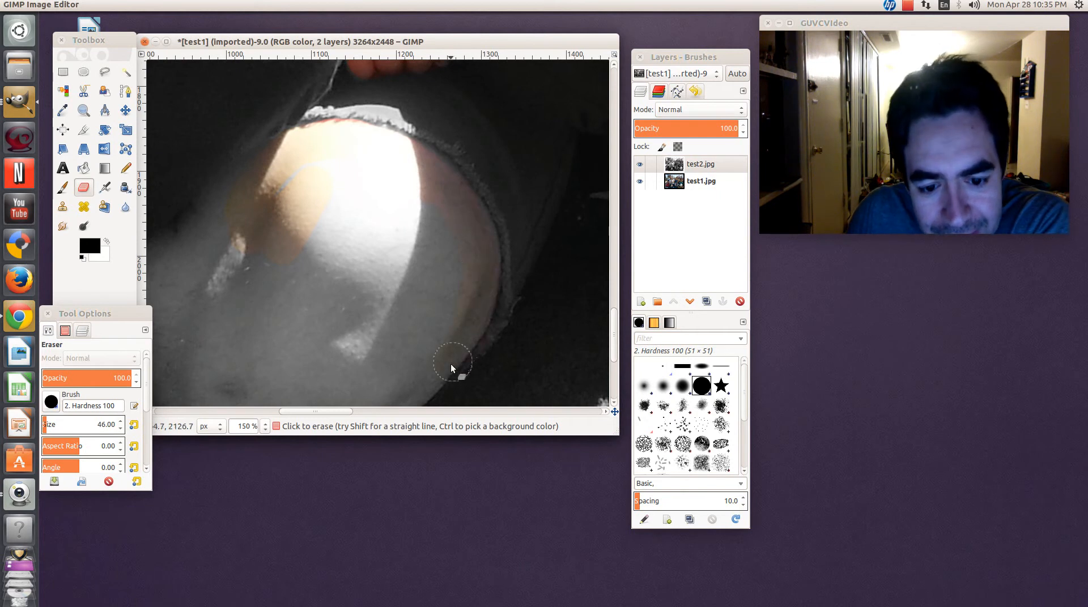
{"action": "mouse_move", "coordinate": [454, 245]}
{"action": "left_mouse_down"}
{"action": "mouse_move", "coordinate": [415, 259]}
{"action": "mouse_move", "coordinate": [400, 193]}
{"action": "mouse_move", "coordinate": [407, 254]}
{"action": "mouse_move", "coordinate": [408, 239]}
{"action": "mouse_move", "coordinate": [347, 181]}
{"action": "mouse_move", "coordinate": [322, 200]}
{"action": "left_mouse_up"}
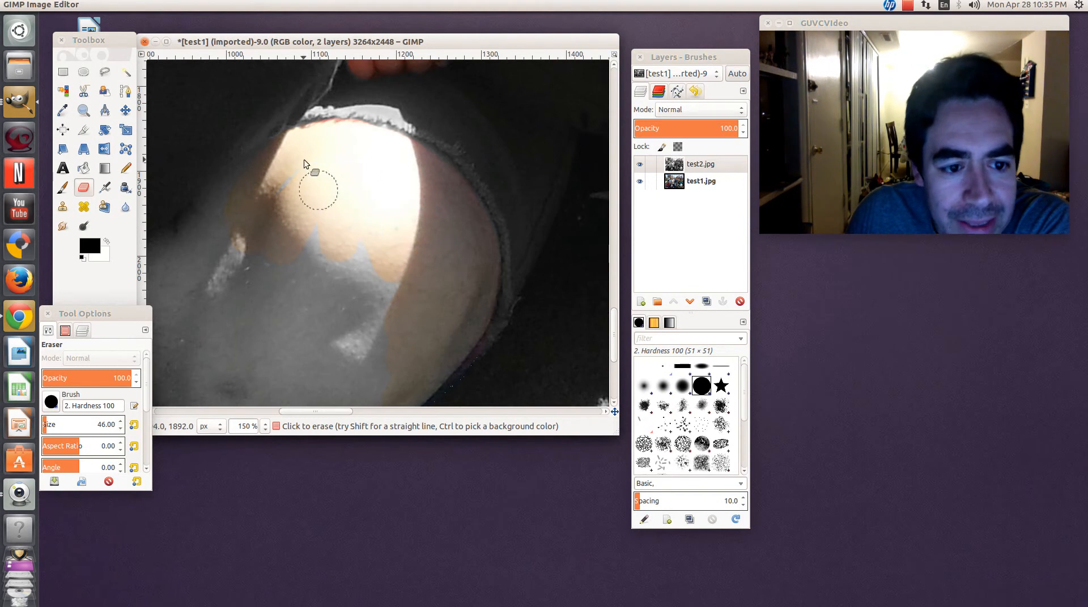
{"action": "mouse_move", "coordinate": [278, 267]}
{"action": "left_mouse_down"}
{"action": "mouse_move", "coordinate": [398, 320]}
{"action": "mouse_move", "coordinate": [379, 280]}
{"action": "mouse_move", "coordinate": [336, 317]}
{"action": "mouse_move", "coordinate": [310, 274]}
{"action": "mouse_move", "coordinate": [257, 276]}
{"action": "mouse_move", "coordinate": [226, 257]}
{"action": "mouse_move", "coordinate": [250, 203]}
{"action": "left_mouse_up"}
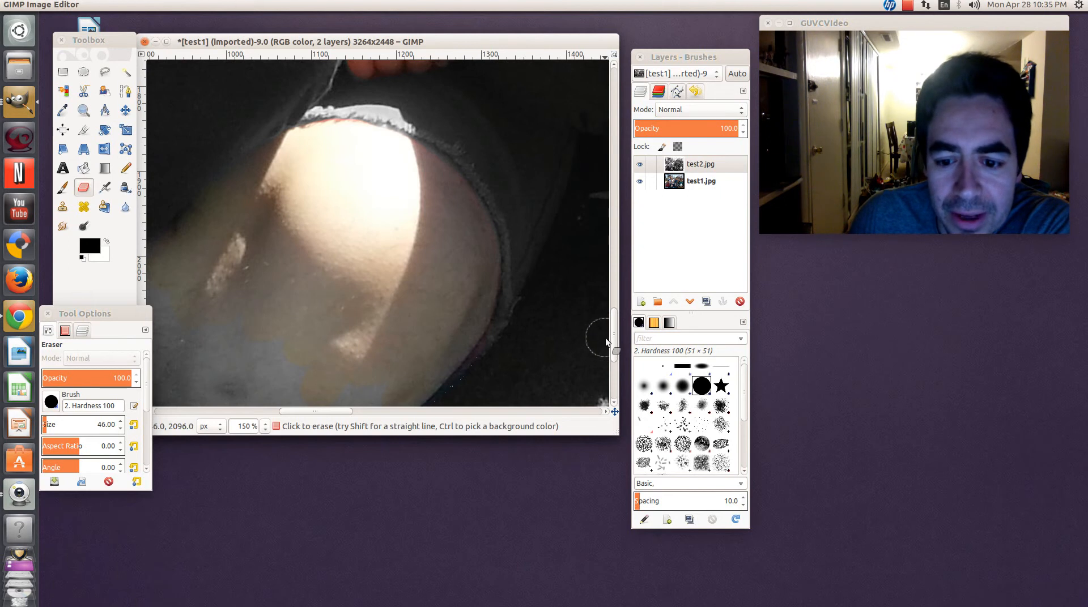
{"action": "left_click_drag", "start_coordinate": [614, 346], "coordinate": [618, 349]}
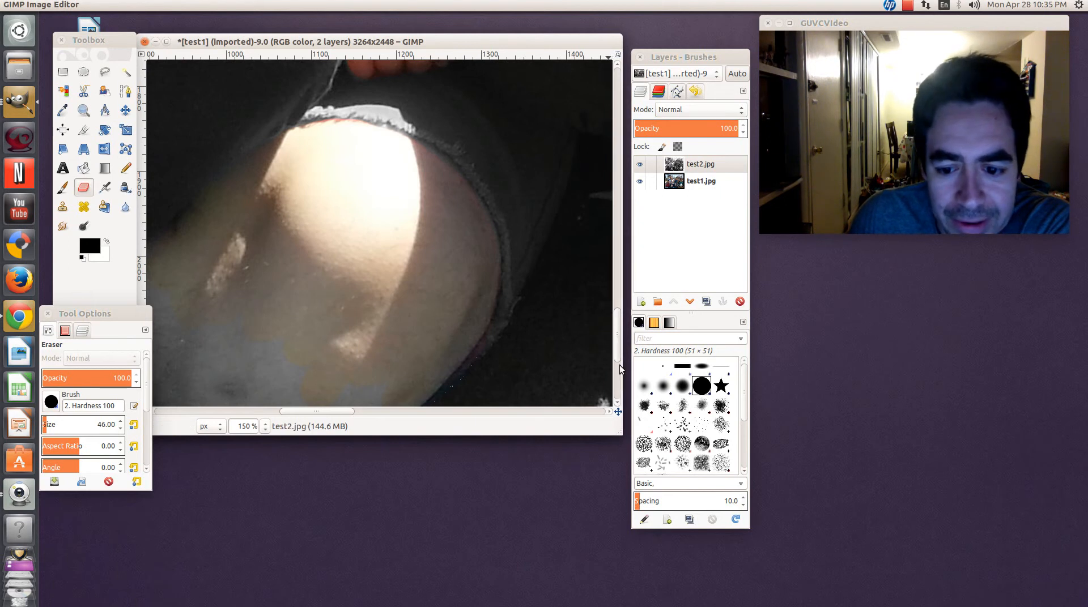
{"action": "scroll", "coordinate": [616, 349], "scroll_direction": "down", "scroll_amount": 5}
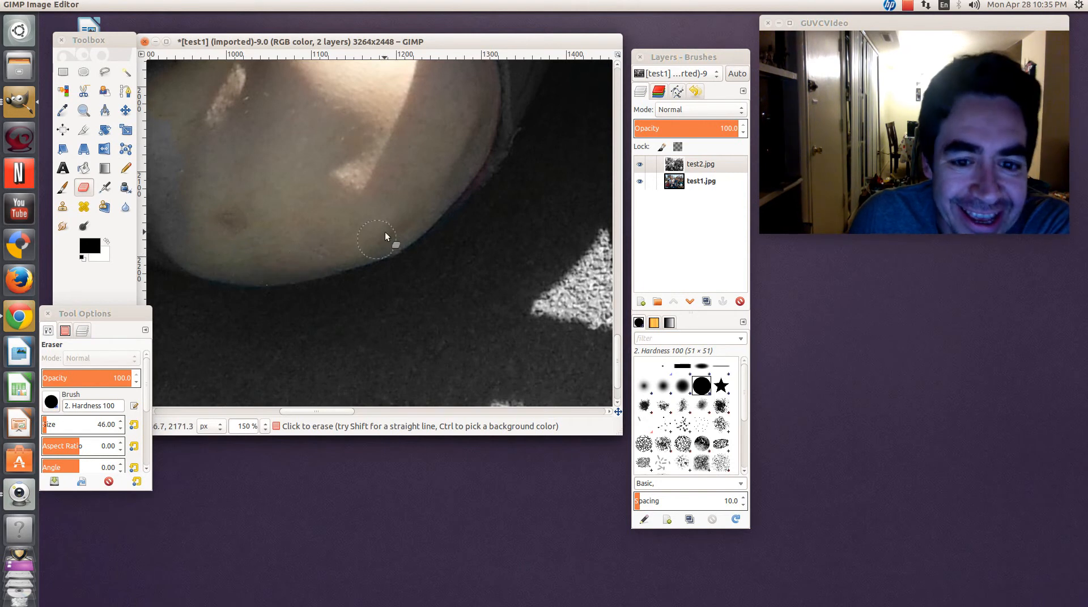
Erase the grayscale layer over the ankle just above the flowered sandal.
{"action": "left_click_drag", "start_coordinate": [329, 411], "coordinate": [275, 409]}
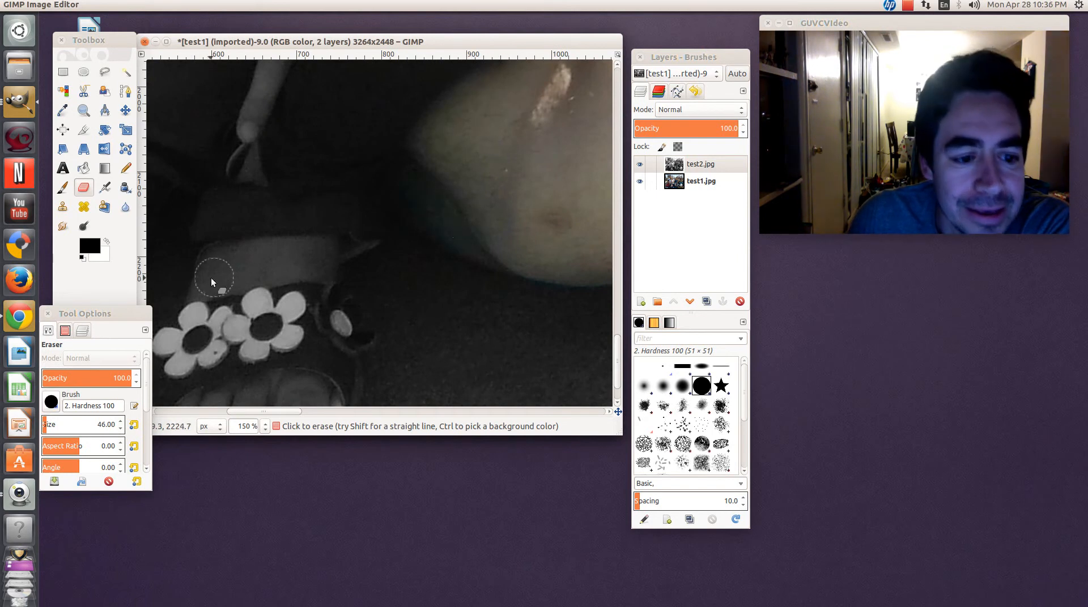
{"action": "mouse_move", "coordinate": [302, 254]}
{"action": "left_mouse_down"}
{"action": "mouse_move", "coordinate": [209, 282]}
{"action": "mouse_move", "coordinate": [297, 263]}
{"action": "left_mouse_up"}
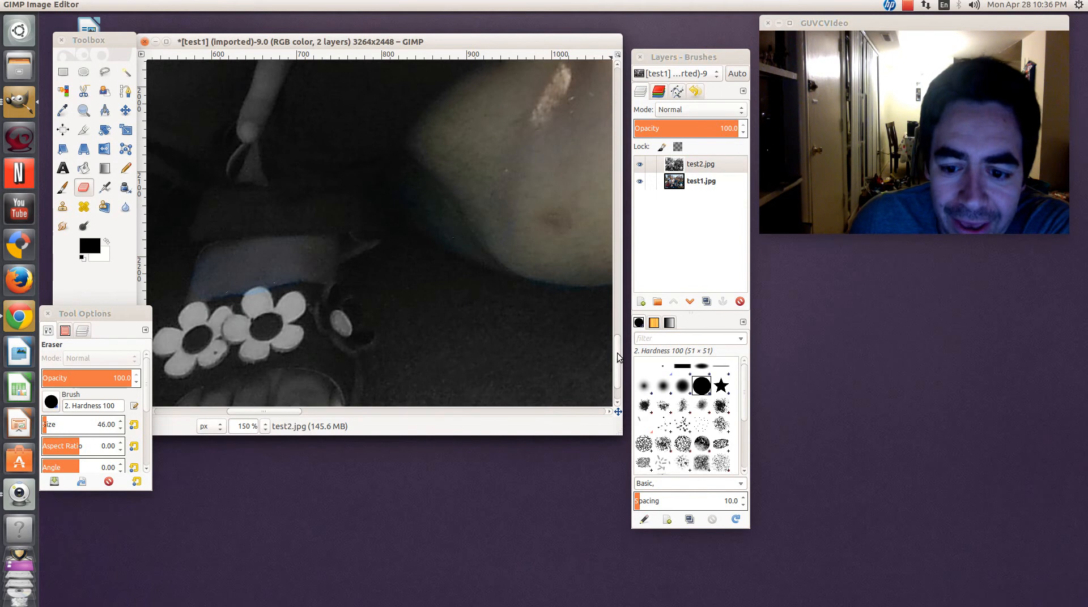
Erase the grayscale layer over the toes in the flowered sandal.
{"action": "scroll", "coordinate": [617, 351], "scroll_direction": "down", "scroll_amount": 3}
{"action": "mouse_move", "coordinate": [208, 356]}
{"action": "left_mouse_down"}
{"action": "mouse_move", "coordinate": [193, 357]}
{"action": "mouse_move", "coordinate": [226, 375]}
{"action": "mouse_move", "coordinate": [305, 351]}
{"action": "left_mouse_up"}
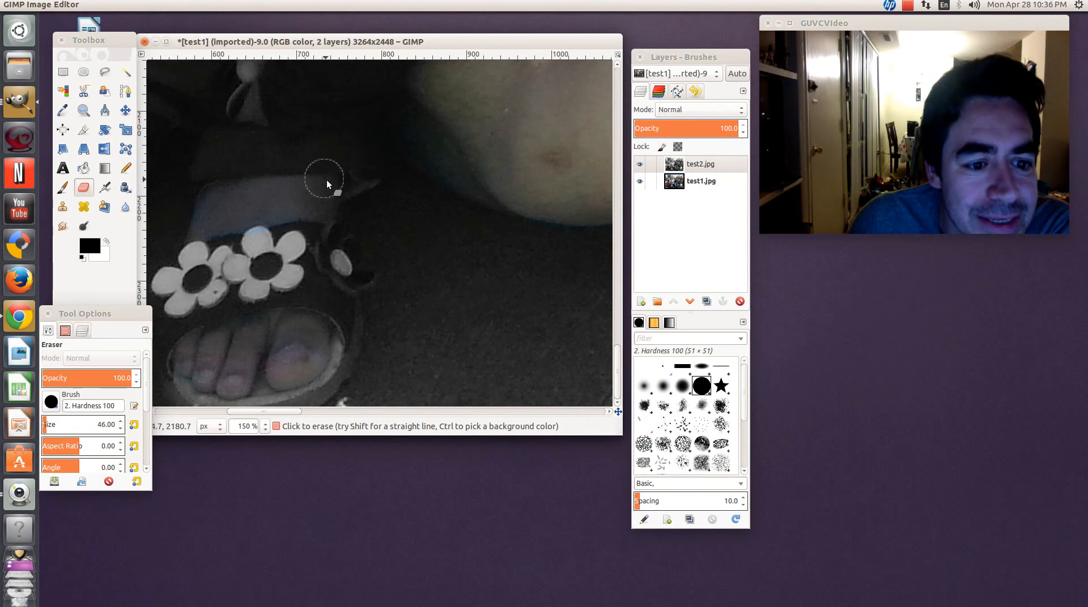
Erase the grayscale layer over the two thin fingers hanging below the girl's hand, reducing the eraser size to 23 for the fingertips.
{"action": "scroll", "coordinate": [338, 219], "scroll_direction": "up", "scroll_amount": 10}
{"action": "mouse_move", "coordinate": [313, 159]}
{"action": "left_mouse_down"}
{"action": "mouse_move", "coordinate": [337, 140]}
{"action": "mouse_move", "coordinate": [281, 246]}
{"action": "left_mouse_up"}
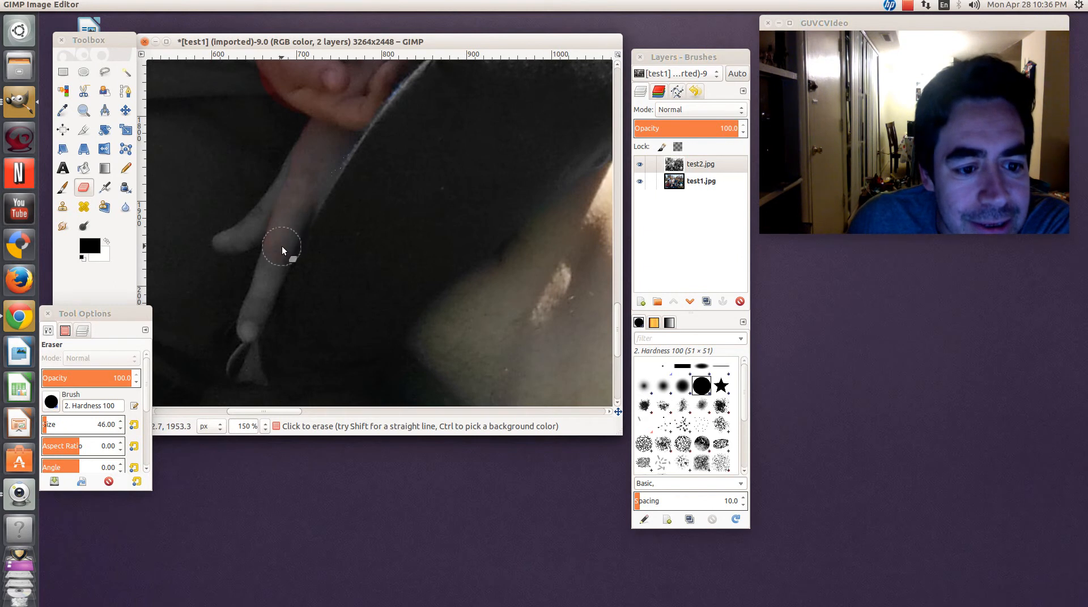
{"action": "left_click", "coordinate": [120, 430]}
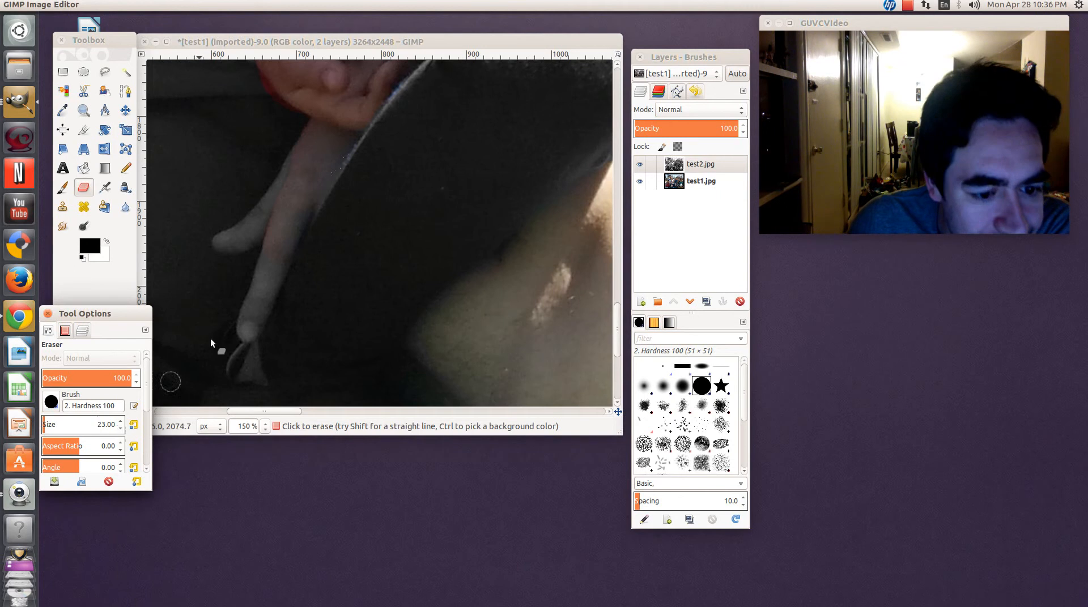
{"action": "left_click", "coordinate": [273, 265]}
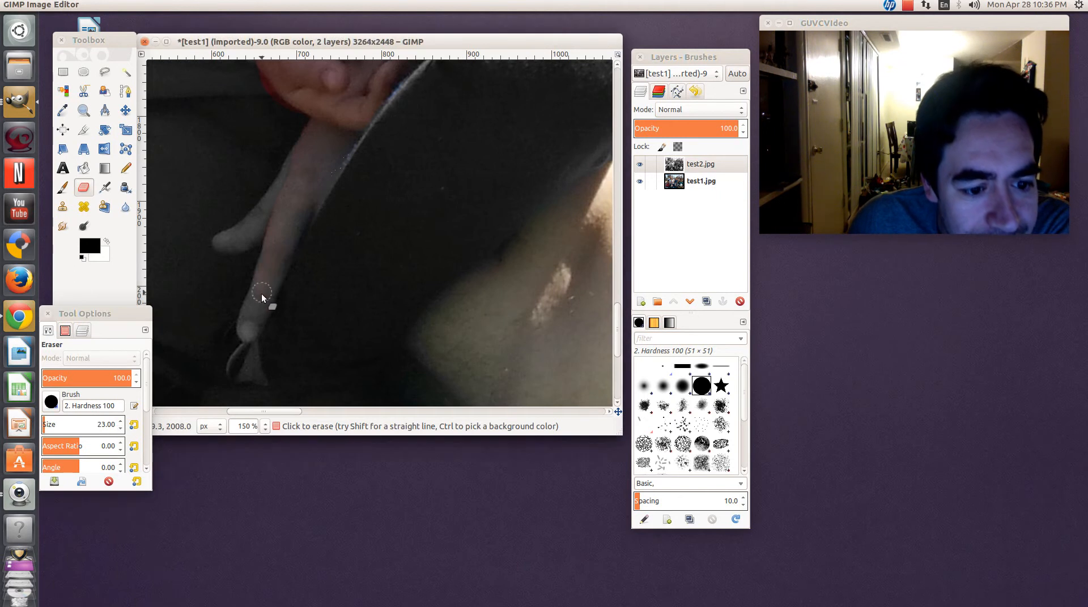
{"action": "left_click", "coordinate": [247, 330]}
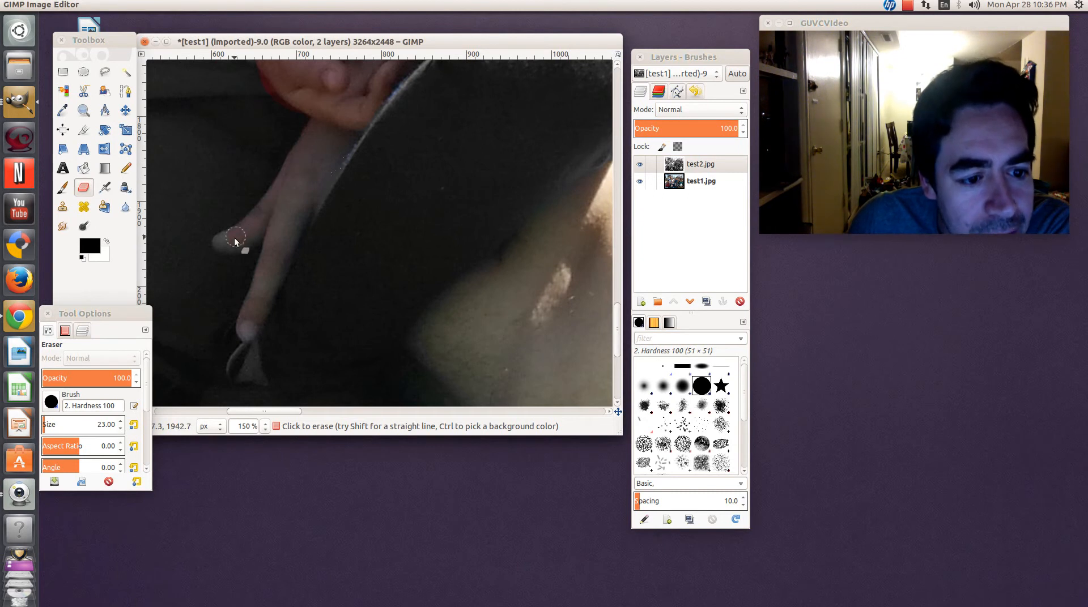
{"action": "left_click_drag", "start_coordinate": [223, 243], "coordinate": [260, 235]}
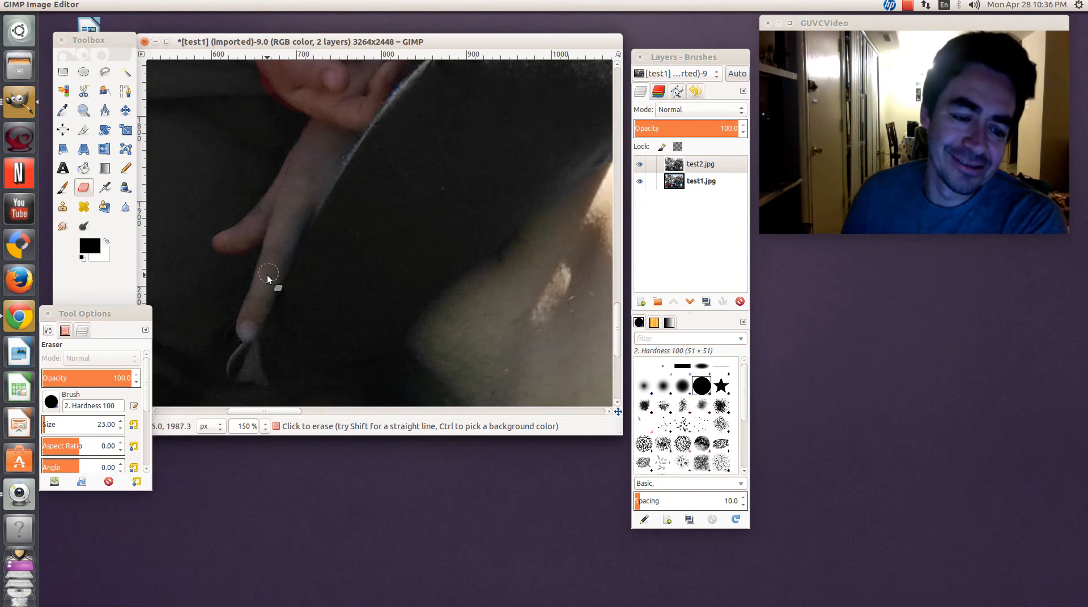
Erase the grayscale layer over the man's forearm up to his sleeve, using eraser size 158 and size 88 for the edges.
{"action": "scroll", "coordinate": [542, 371], "scroll_direction": "up", "scroll_amount": 3}
{"action": "scroll", "coordinate": [542, 371], "scroll_direction": "down", "scroll_amount": 2, "text": "ctrl"}
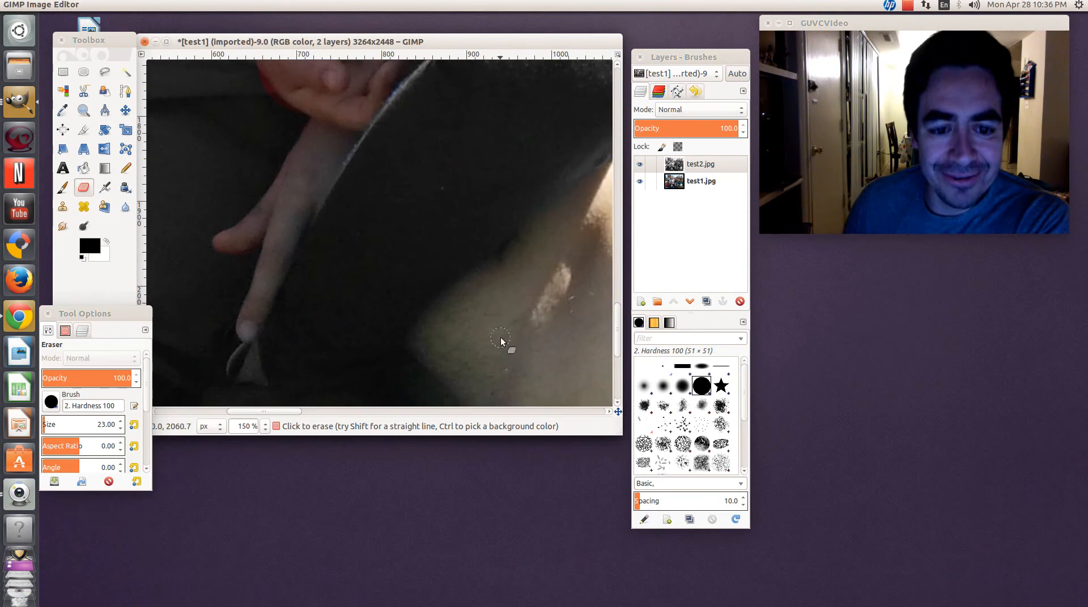
{"action": "scroll", "coordinate": [541, 295], "scroll_direction": "down", "scroll_amount": 2}
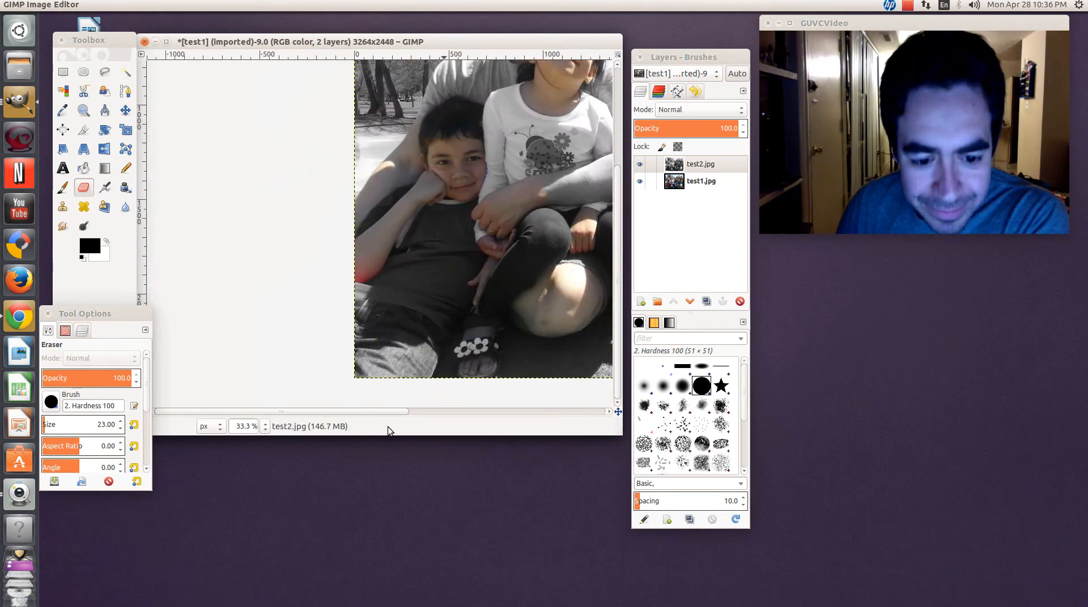
{"action": "left_click_drag", "start_coordinate": [381, 411], "coordinate": [437, 418]}
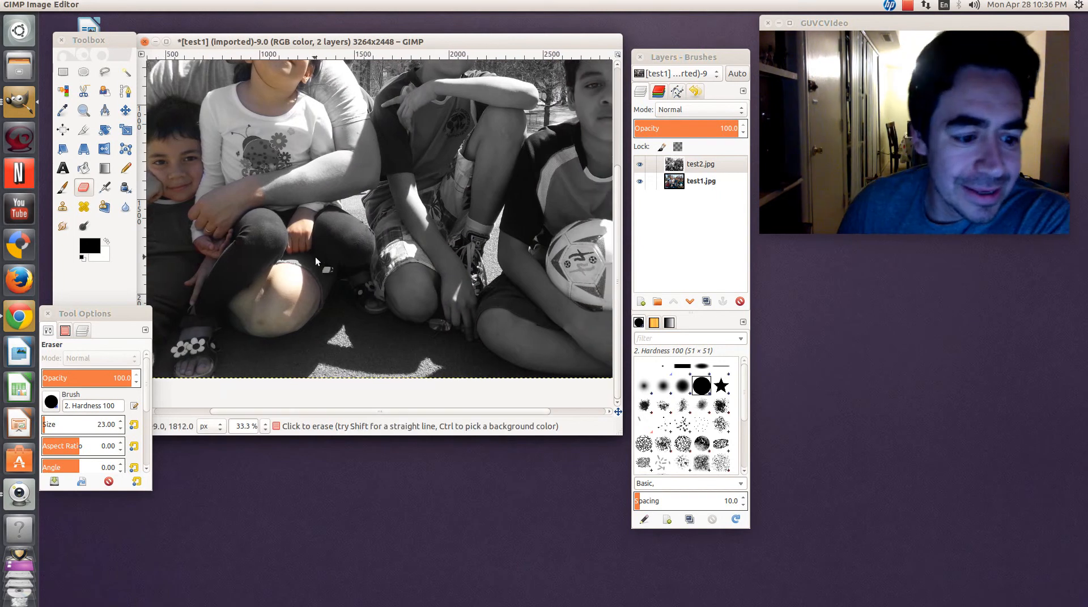
{"action": "left_click", "coordinate": [120, 421]}
{"action": "left_click_drag", "start_coordinate": [120, 420], "coordinate": [120, 418]}
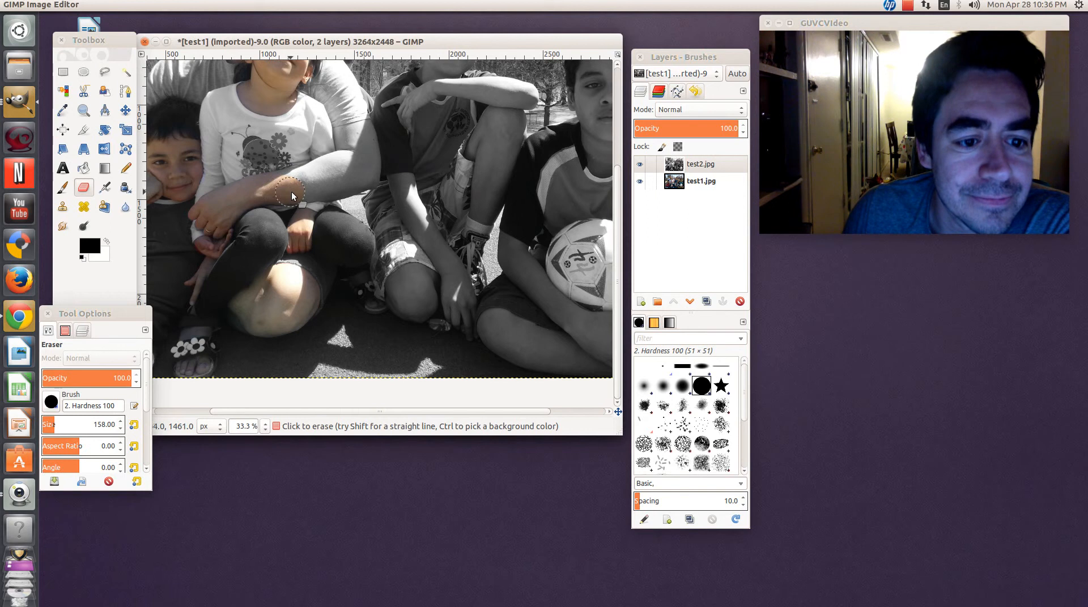
{"action": "mouse_move", "coordinate": [356, 179]}
{"action": "left_mouse_down"}
{"action": "mouse_move", "coordinate": [365, 176]}
{"action": "mouse_move", "coordinate": [303, 175]}
{"action": "mouse_move", "coordinate": [355, 159]}
{"action": "left_mouse_up"}
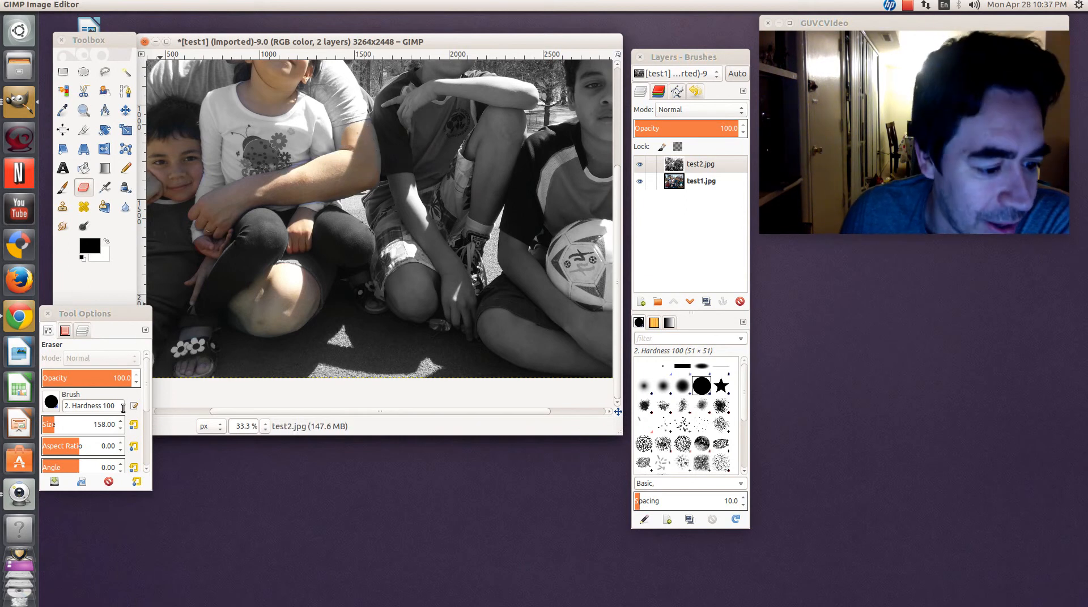
{"action": "left_click", "coordinate": [121, 430]}
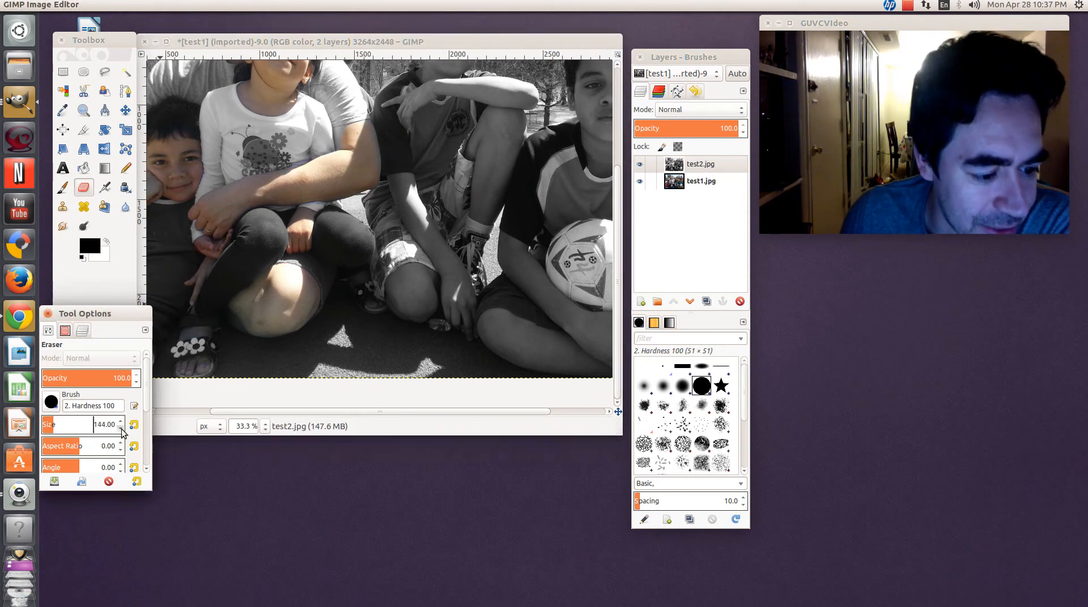
{"action": "left_click", "coordinate": [343, 134]}
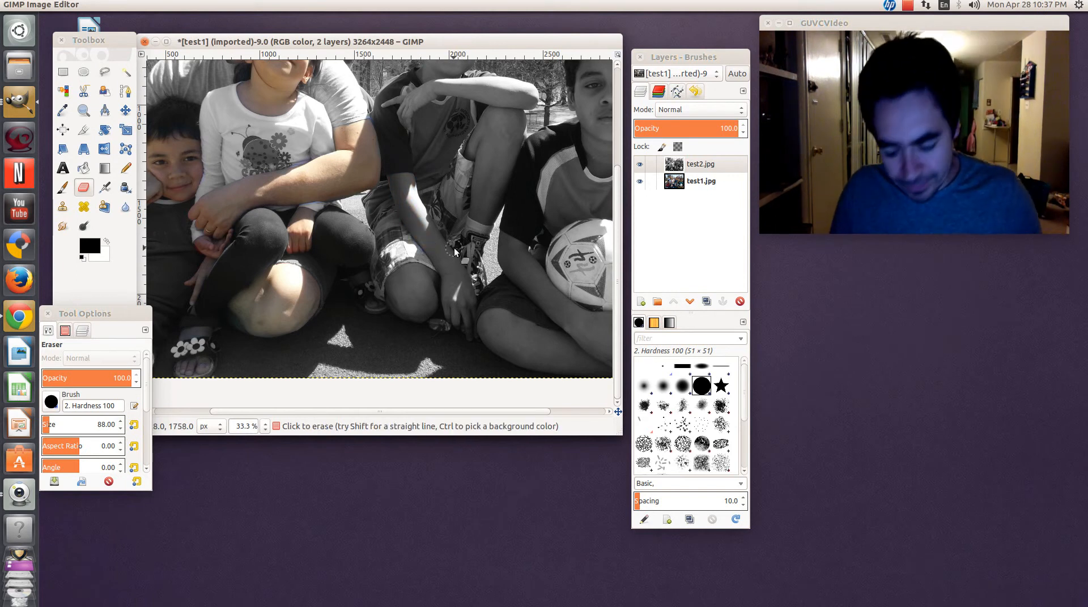
Erase the grayscale layer over the middle boy's bare knee below his plaid shorts with the size 88 eraser.
{"action": "key", "text": "1"}
{"action": "mouse_move", "coordinate": [413, 288]}
{"action": "left_mouse_down"}
{"action": "mouse_move", "coordinate": [389, 269]}
{"action": "mouse_move", "coordinate": [368, 293]}
{"action": "left_mouse_up"}
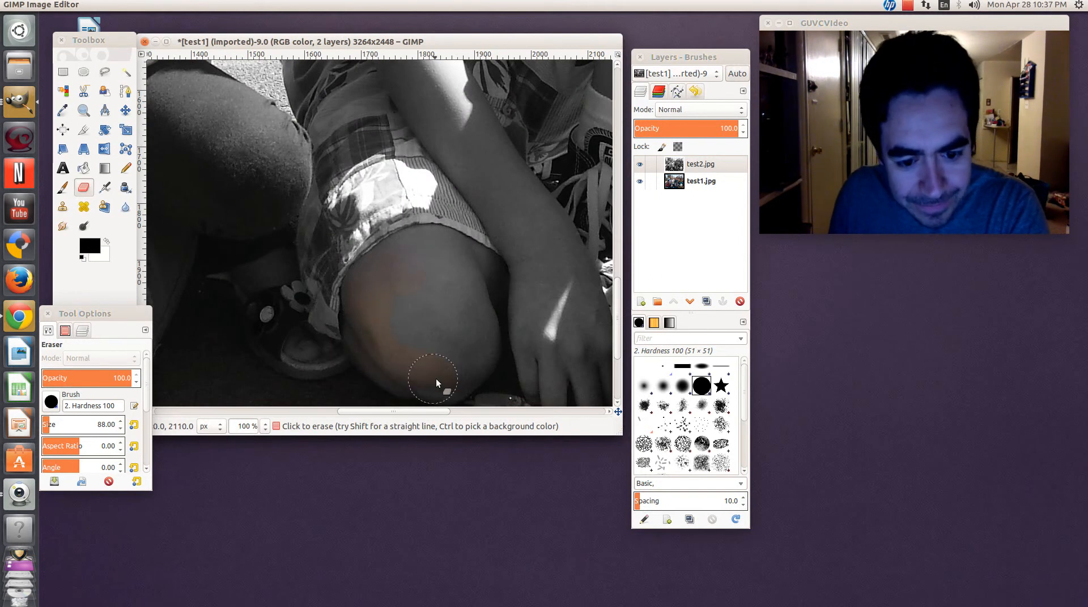
{"action": "left_click_drag", "start_coordinate": [461, 371], "coordinate": [474, 353]}
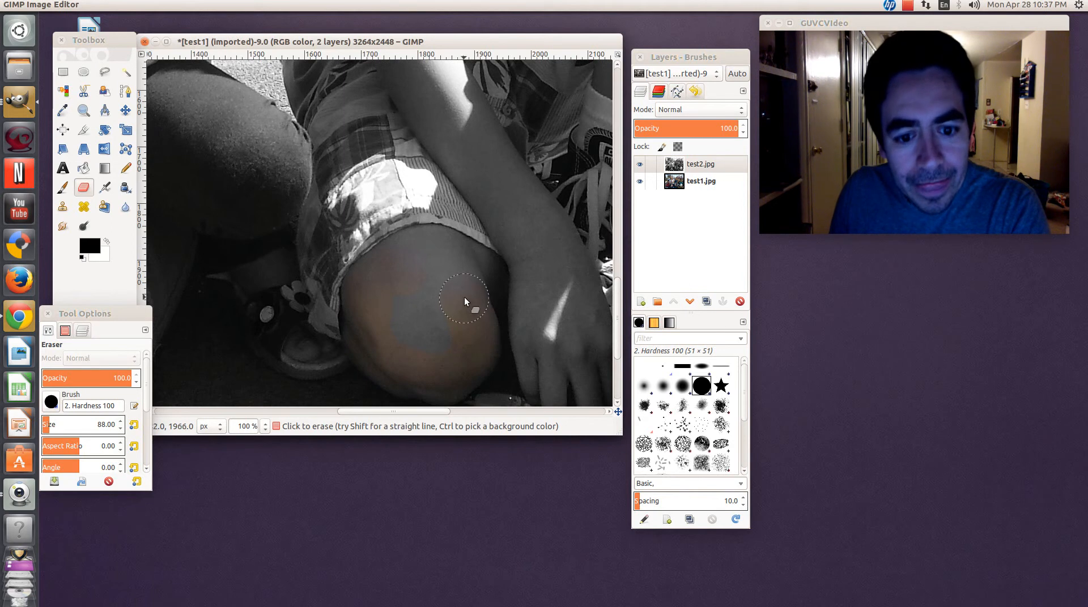
{"action": "mouse_move", "coordinate": [403, 305]}
{"action": "left_mouse_down"}
{"action": "mouse_move", "coordinate": [431, 316]}
{"action": "mouse_move", "coordinate": [433, 333]}
{"action": "mouse_move", "coordinate": [445, 330]}
{"action": "left_mouse_up"}
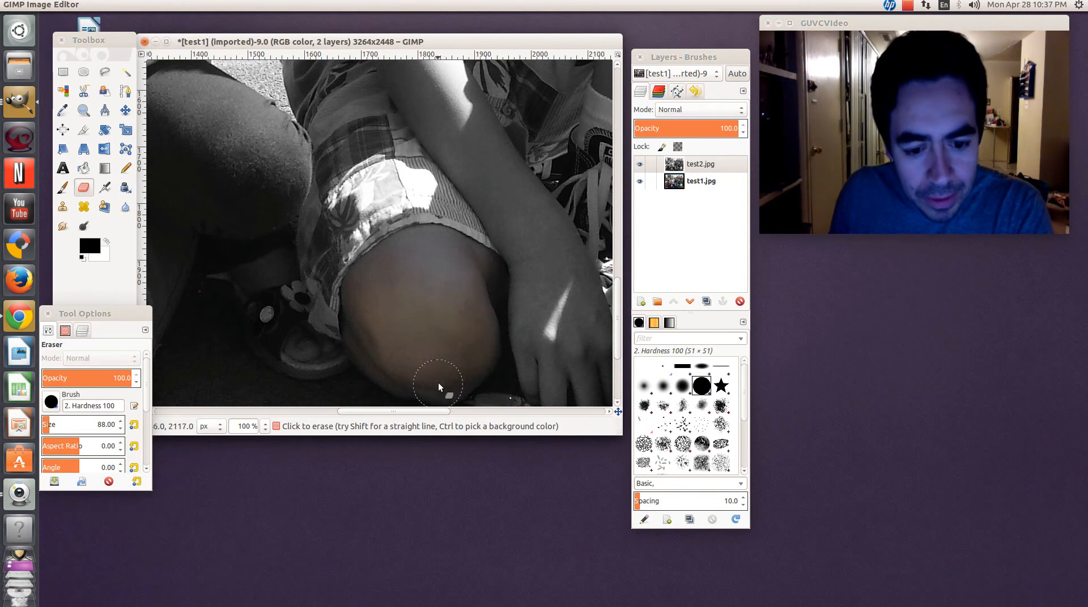
Erase the grayscale layer over the back of the middle boy's hanging hand and his wrist.
{"action": "left_click_drag", "start_coordinate": [427, 413], "coordinate": [466, 413]}
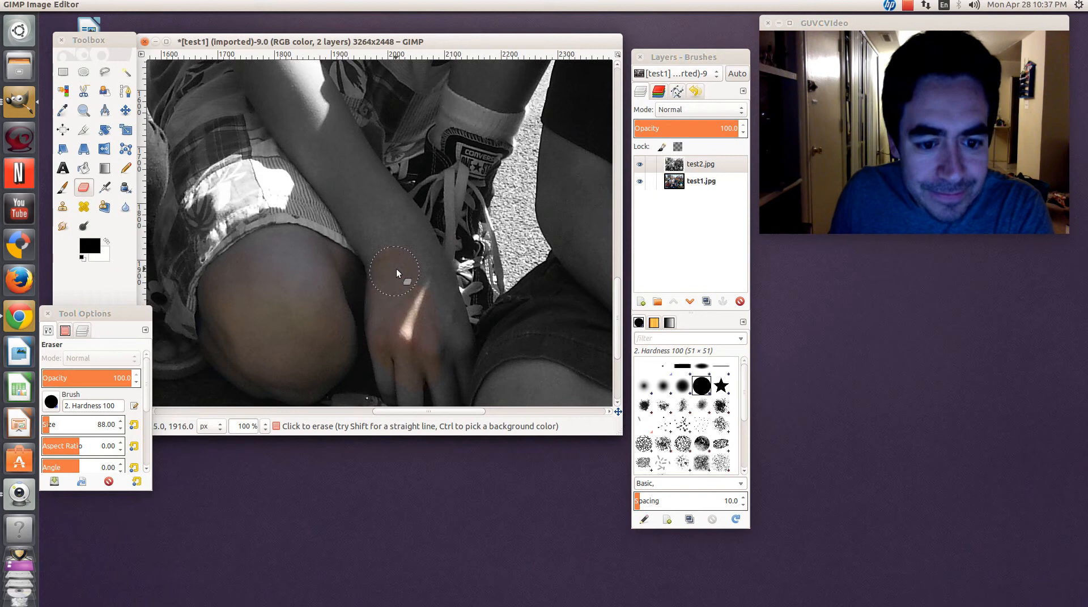
{"action": "left_click_drag", "start_coordinate": [444, 338], "coordinate": [390, 243]}
{"action": "left_click_drag", "start_coordinate": [359, 194], "coordinate": [379, 203]}
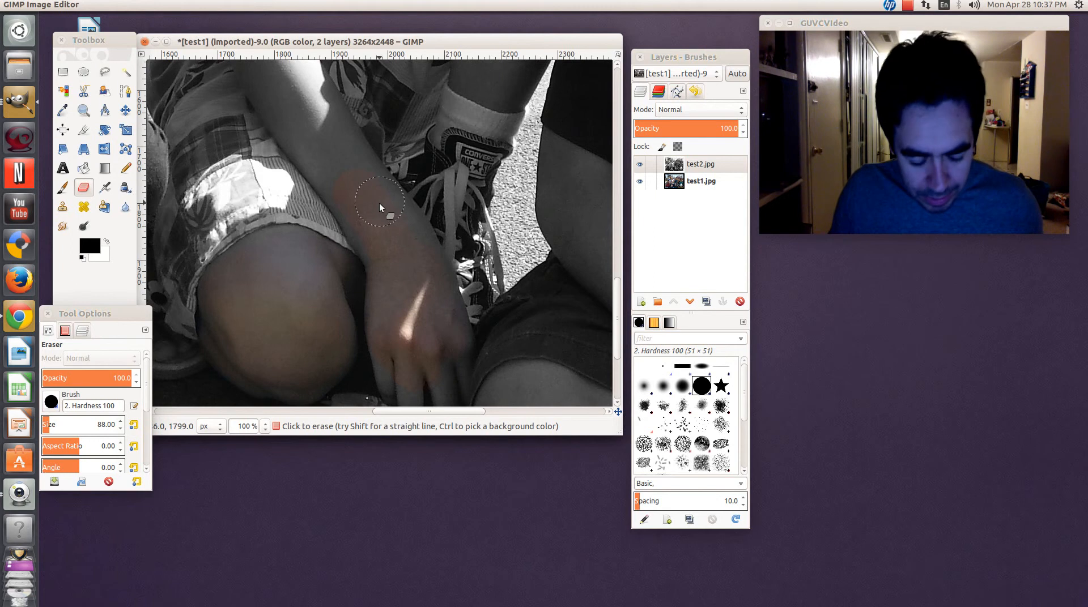
Reduce the eraser size to 44 and erase the grayscale layer along the boy's wrist edges and over his fingers down to the tips.
{"action": "left_click", "coordinate": [121, 429]}
{"action": "left_click", "coordinate": [121, 431]}
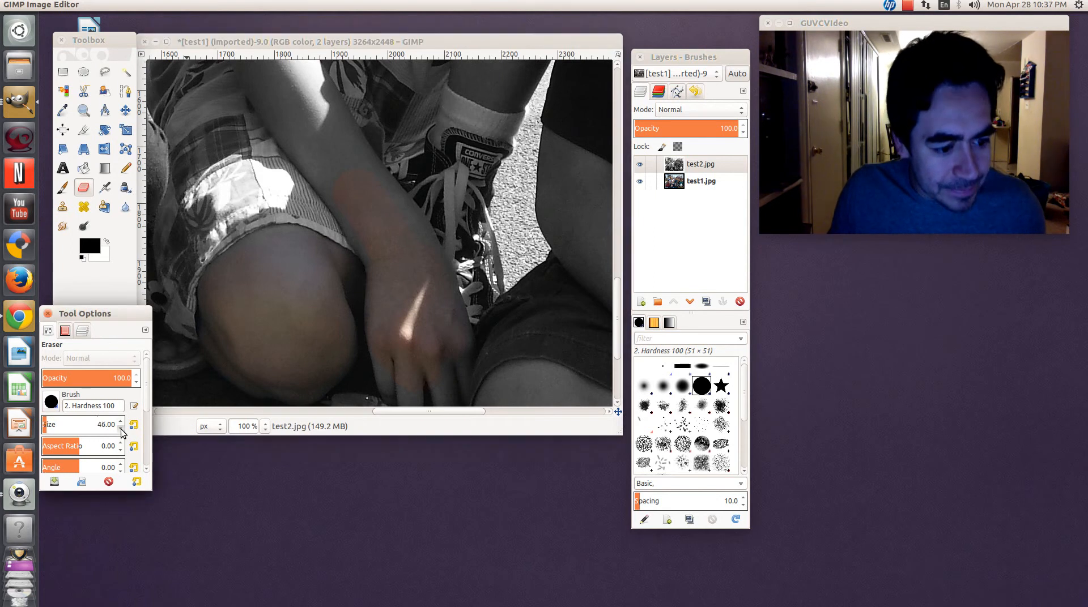
{"action": "left_click", "coordinate": [356, 155]}
{"action": "mouse_move", "coordinate": [359, 186]}
{"action": "left_mouse_down"}
{"action": "mouse_move", "coordinate": [340, 189]}
{"action": "mouse_move", "coordinate": [363, 247]}
{"action": "left_mouse_up"}
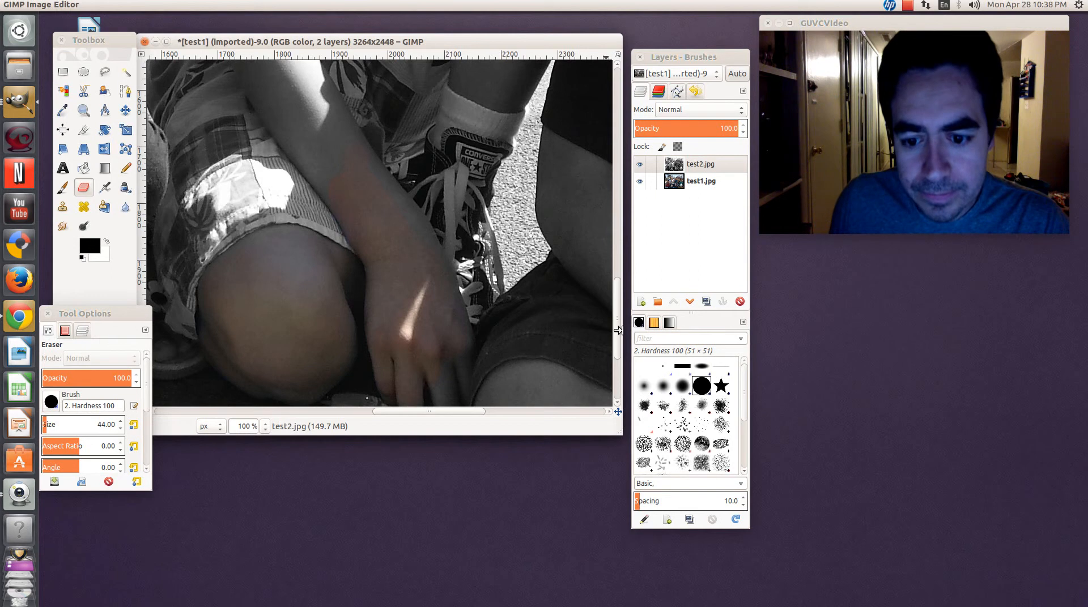
{"action": "left_click_drag", "start_coordinate": [617, 335], "coordinate": [618, 358]}
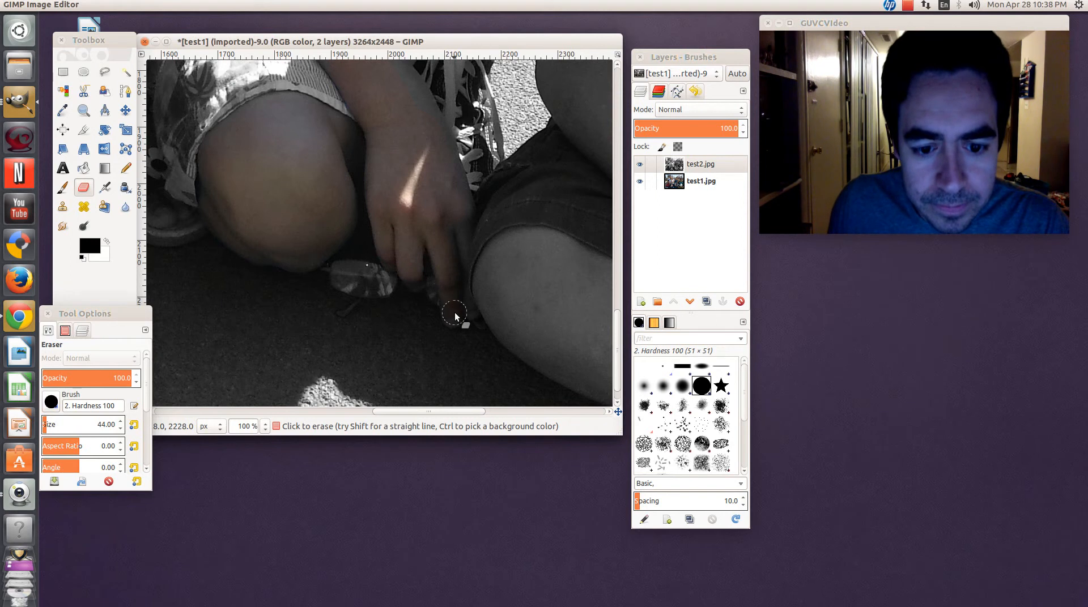
{"action": "left_click_drag", "start_coordinate": [463, 310], "coordinate": [458, 206]}
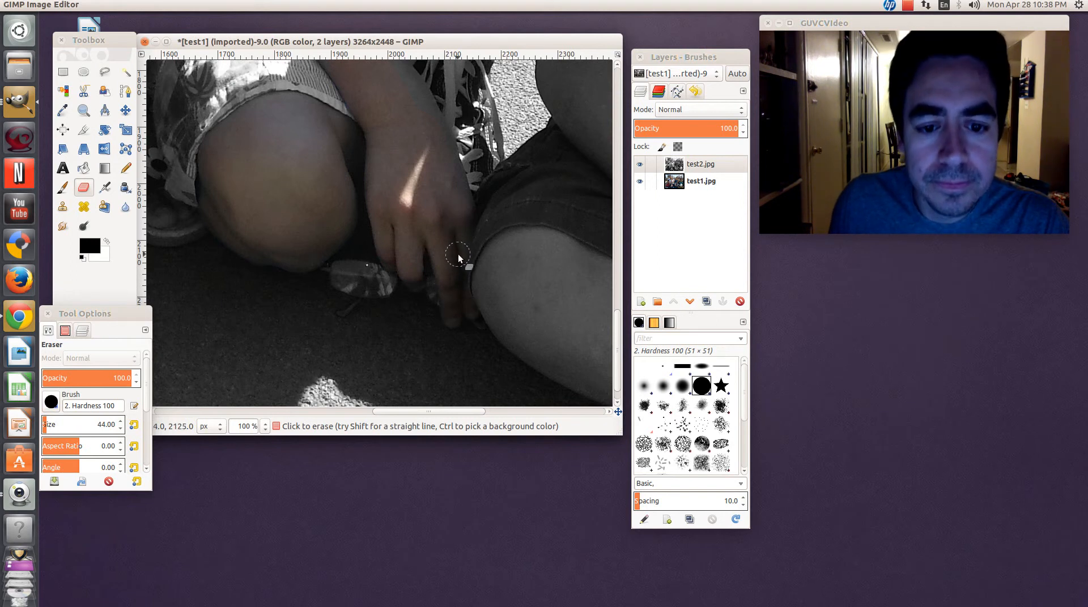
Erase the grayscale layer along the edge of the boy's forearm beside his plaid shorts, undoing the first stroke and redrawing it.
{"action": "left_click_drag", "start_coordinate": [617, 335], "coordinate": [617, 280]}
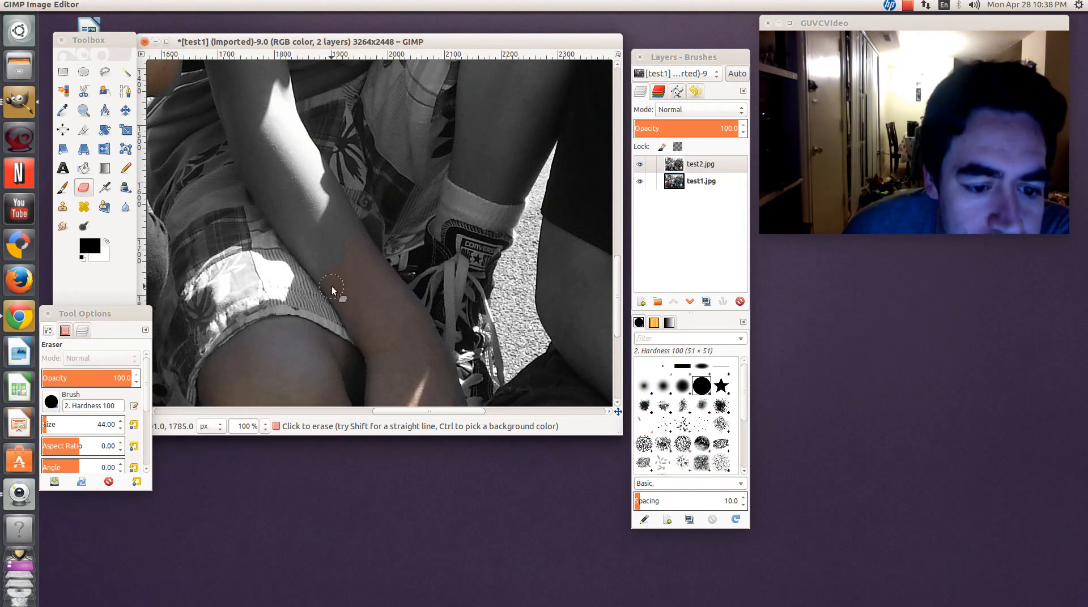
{"action": "left_click_drag", "start_coordinate": [324, 278], "coordinate": [296, 245]}
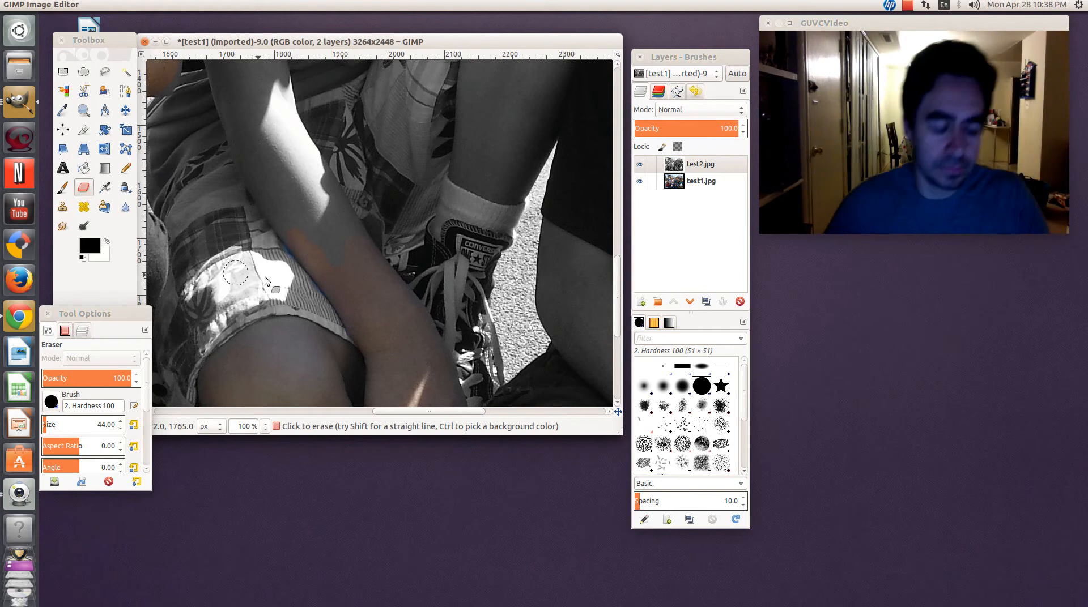
{"action": "key", "text": "ctrl"}
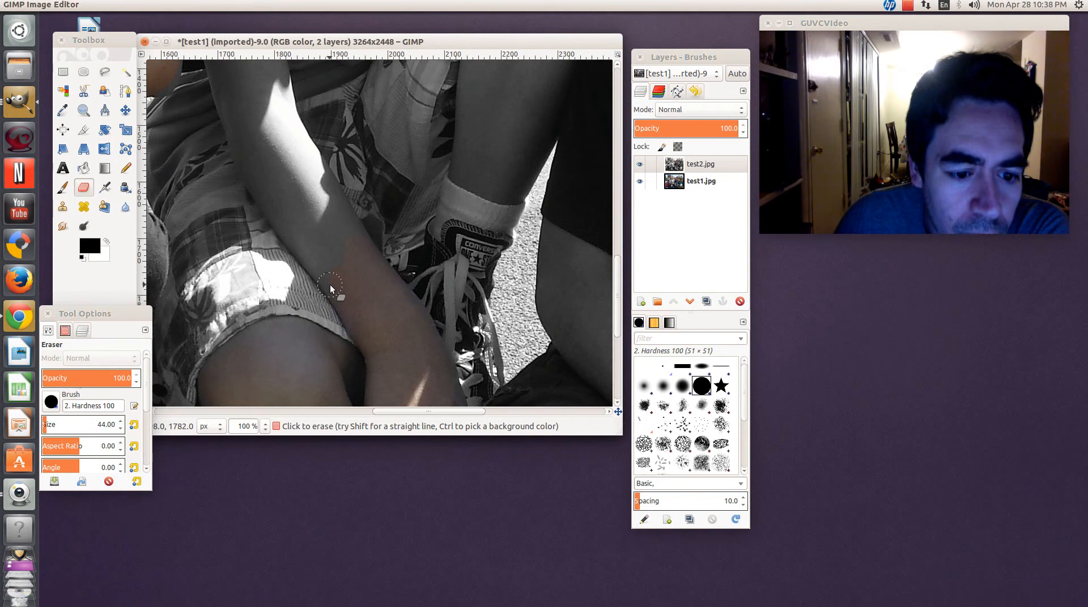
{"action": "left_click_drag", "start_coordinate": [325, 273], "coordinate": [250, 168]}
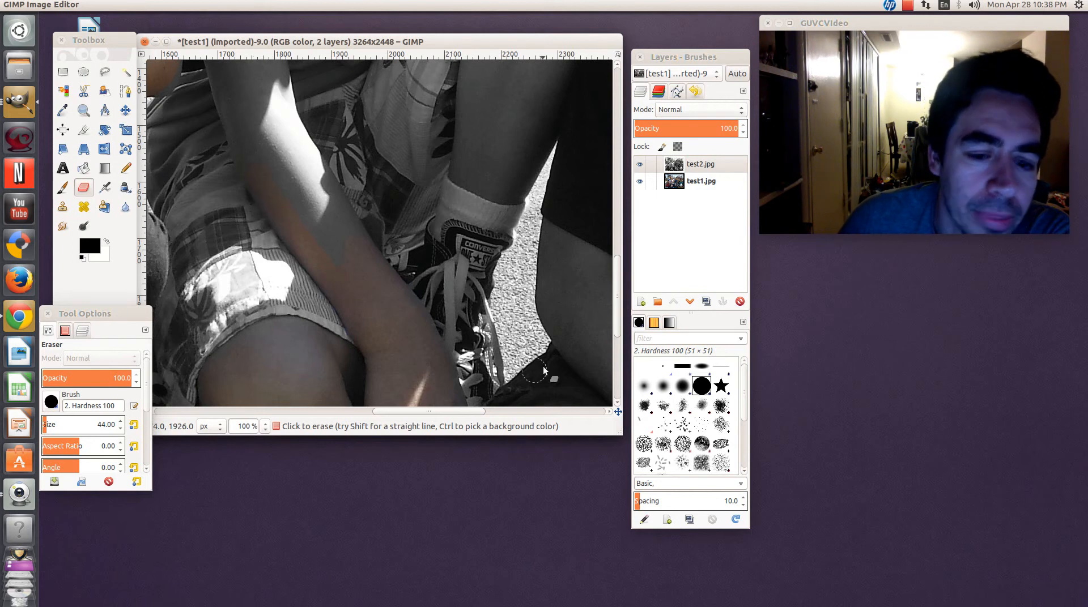
Erase the grayscale layer over the rest of the boy's arm up to his dark sleeve, including the sunlit strip.
{"action": "left_click_drag", "start_coordinate": [620, 294], "coordinate": [620, 264]}
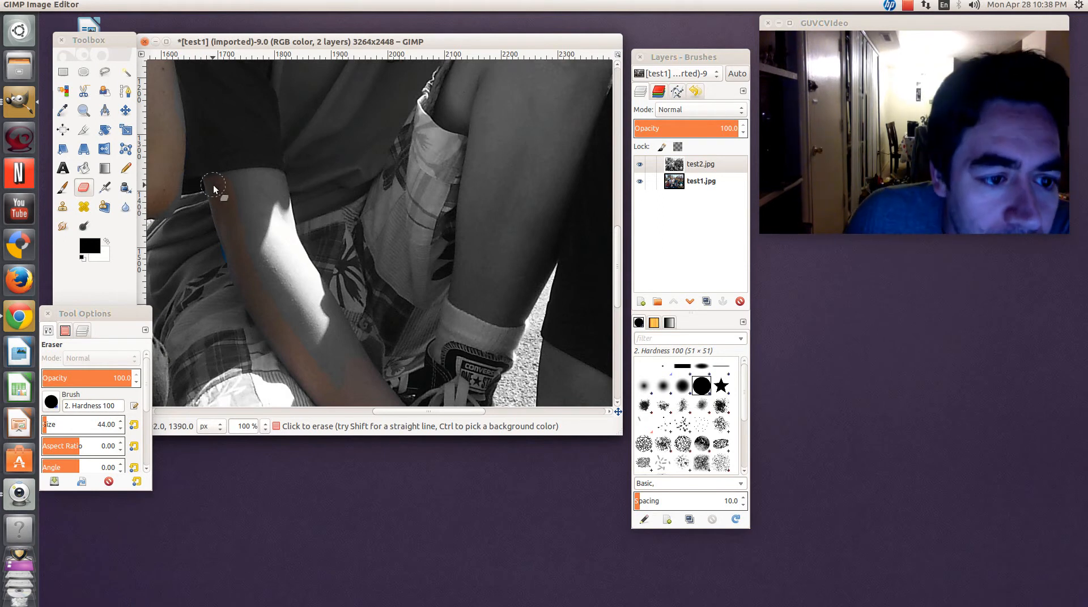
{"action": "mouse_move", "coordinate": [219, 184]}
{"action": "left_mouse_down"}
{"action": "mouse_move", "coordinate": [273, 179]}
{"action": "mouse_move", "coordinate": [271, 196]}
{"action": "mouse_move", "coordinate": [243, 202]}
{"action": "left_mouse_up"}
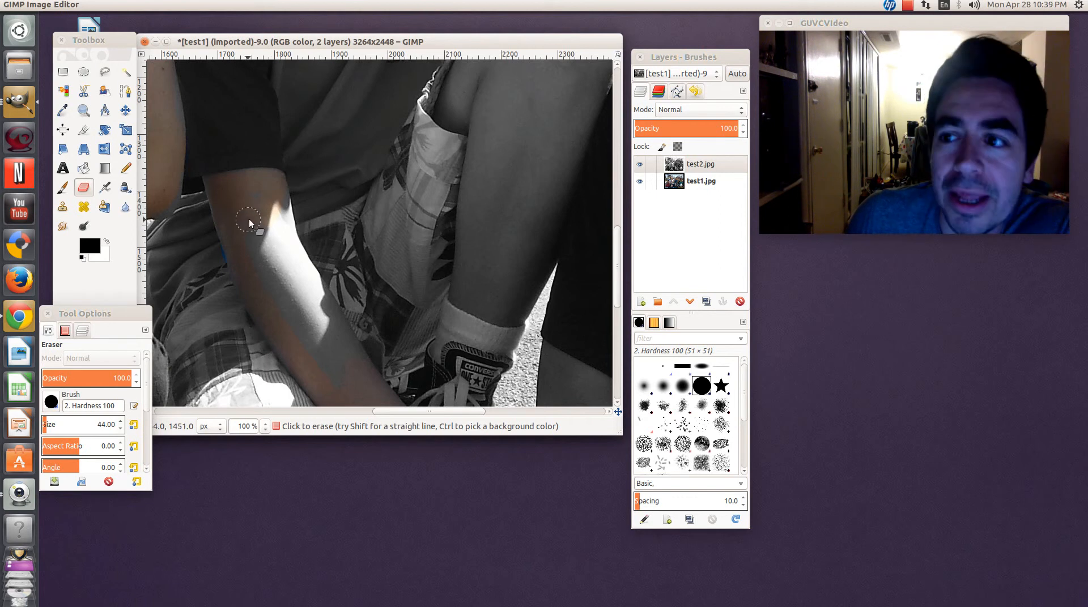
{"action": "mouse_move", "coordinate": [273, 208]}
{"action": "left_mouse_down"}
{"action": "mouse_move", "coordinate": [287, 214]}
{"action": "mouse_move", "coordinate": [268, 274]}
{"action": "left_mouse_up"}
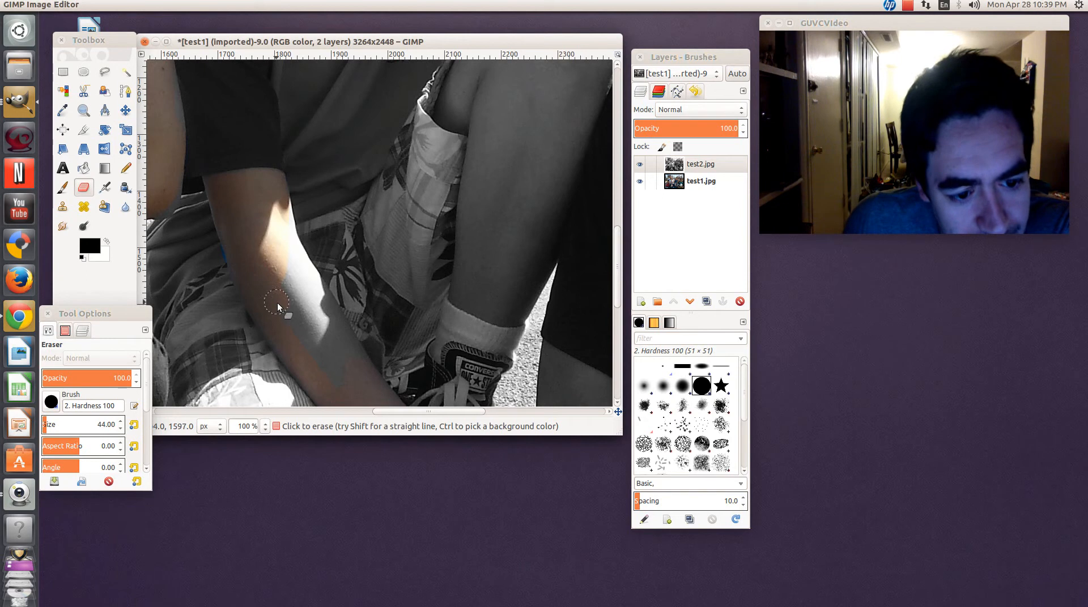
{"action": "mouse_move", "coordinate": [298, 337]}
{"action": "left_mouse_down"}
{"action": "mouse_move", "coordinate": [281, 221]}
{"action": "mouse_move", "coordinate": [302, 273]}
{"action": "left_mouse_up"}
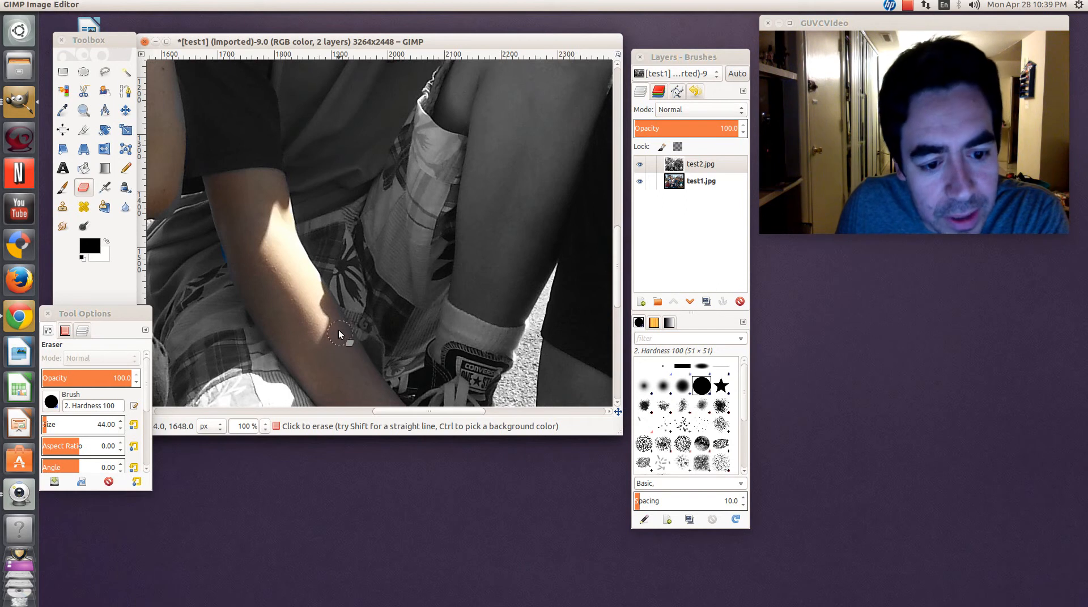
Bring the middle boy's face and folded arm into view at 50% zoom.
{"action": "mouse_move", "coordinate": [397, 409]}
{"action": "left_mouse_down"}
{"action": "mouse_move", "coordinate": [363, 409]}
{"action": "mouse_move", "coordinate": [416, 413]}
{"action": "left_mouse_up"}
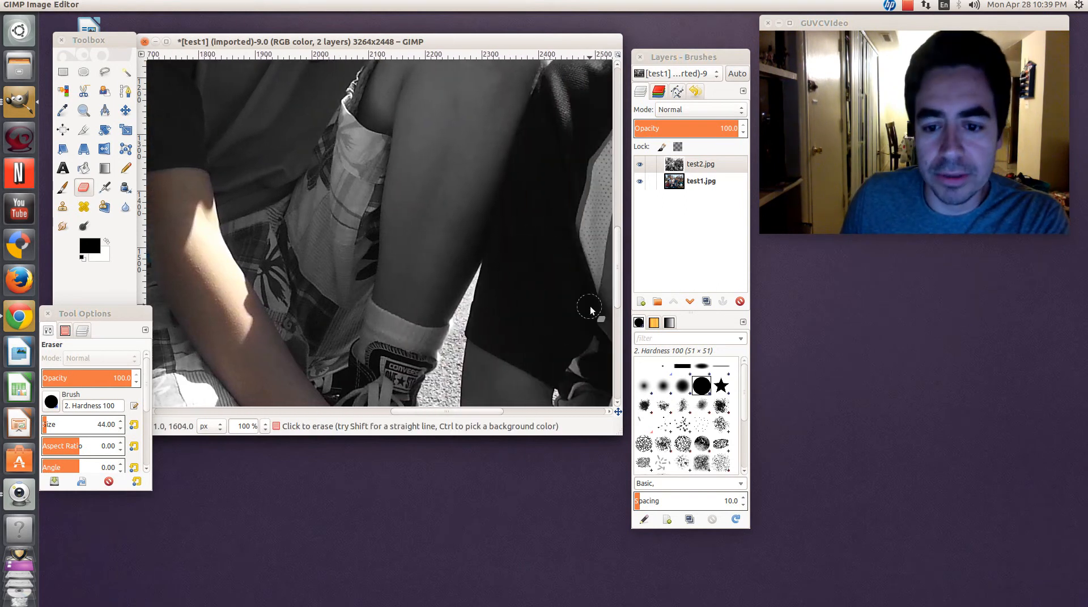
{"action": "left_click_drag", "start_coordinate": [618, 295], "coordinate": [620, 173]}
{"action": "scroll", "coordinate": [489, 169], "scroll_direction": "down", "scroll_amount": 5}
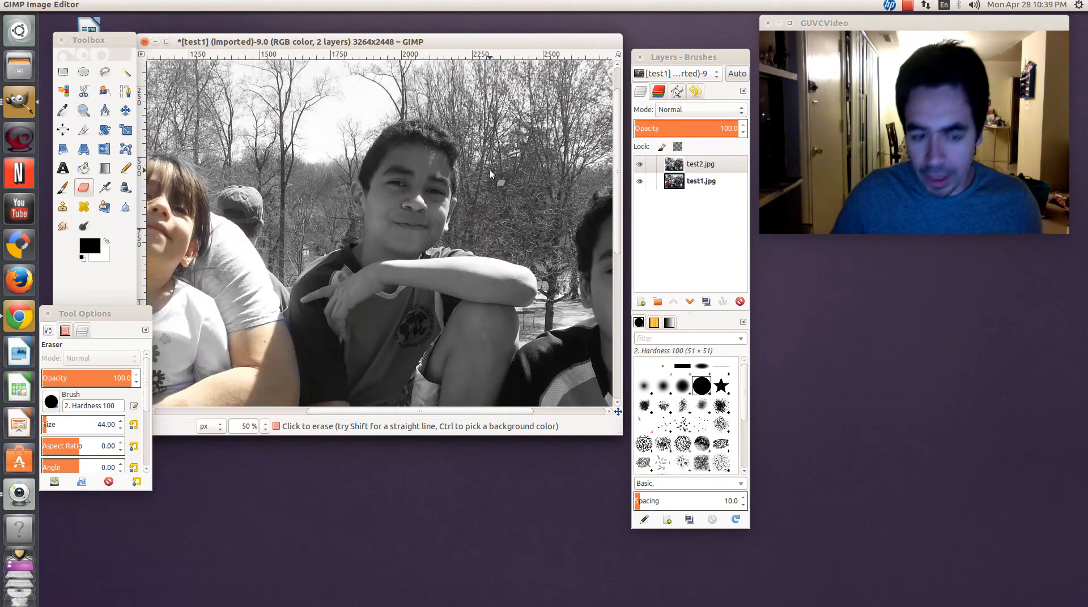